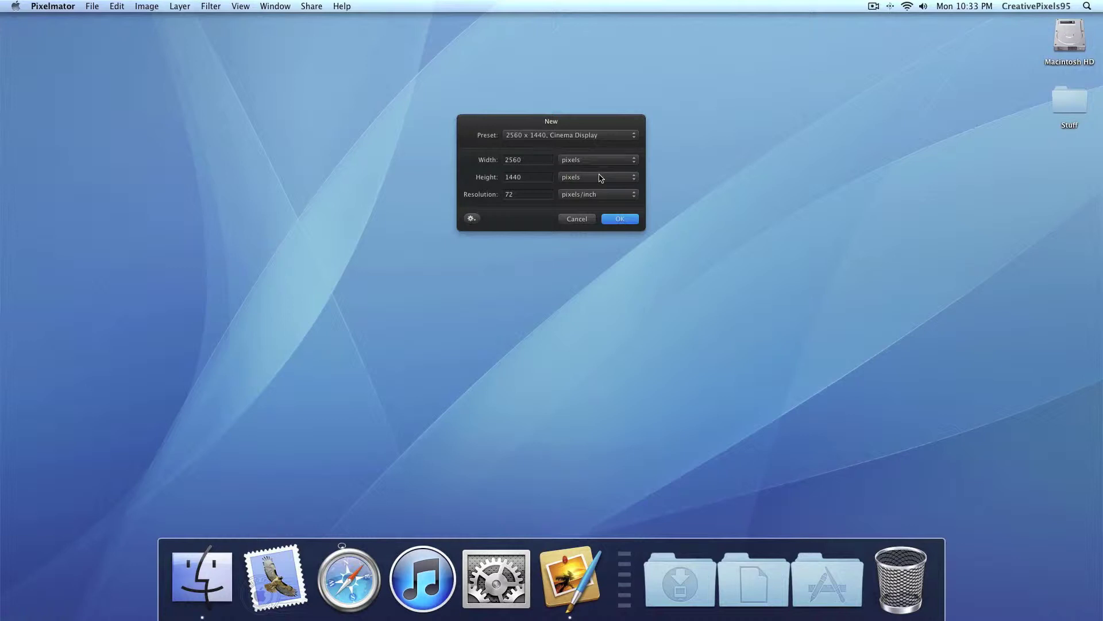
# Create a new 2560 × 1440 canvas from the Cinema Display preset
pyautogui.press('Return')
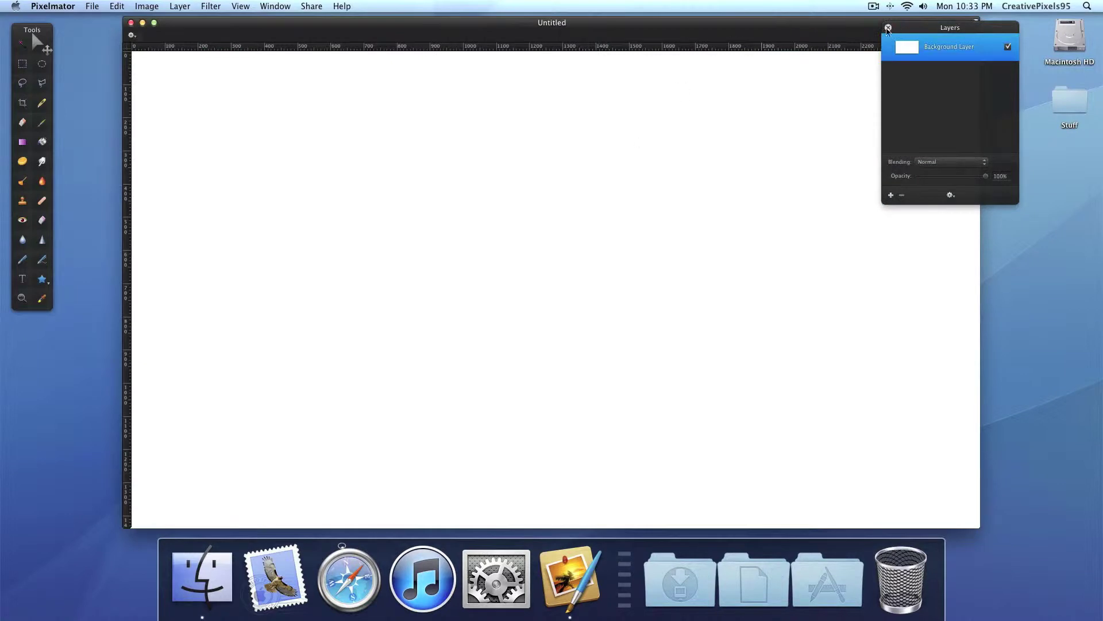
# Move the Layers panel clear of the canvas and add the Pencil tool to the Tools palette
pyautogui.moveTo(908, 32)
pyautogui.mouseDown()
pyautogui.moveTo(990, 24)
pyautogui.moveTo(921, 22)
pyautogui.mouseUp()
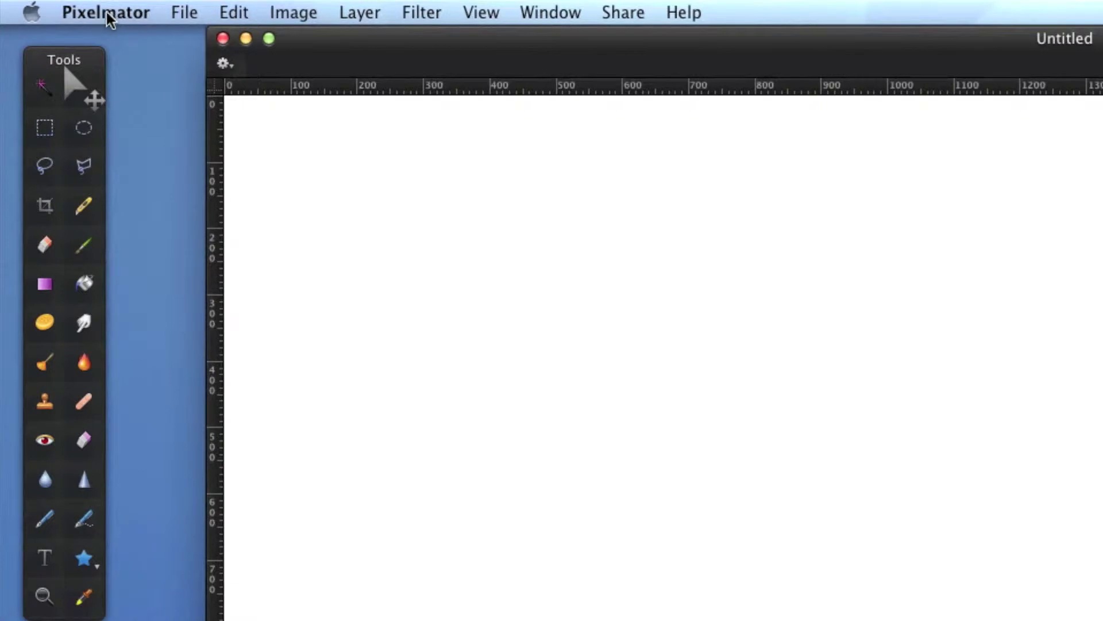
pyautogui.click(122, 18)
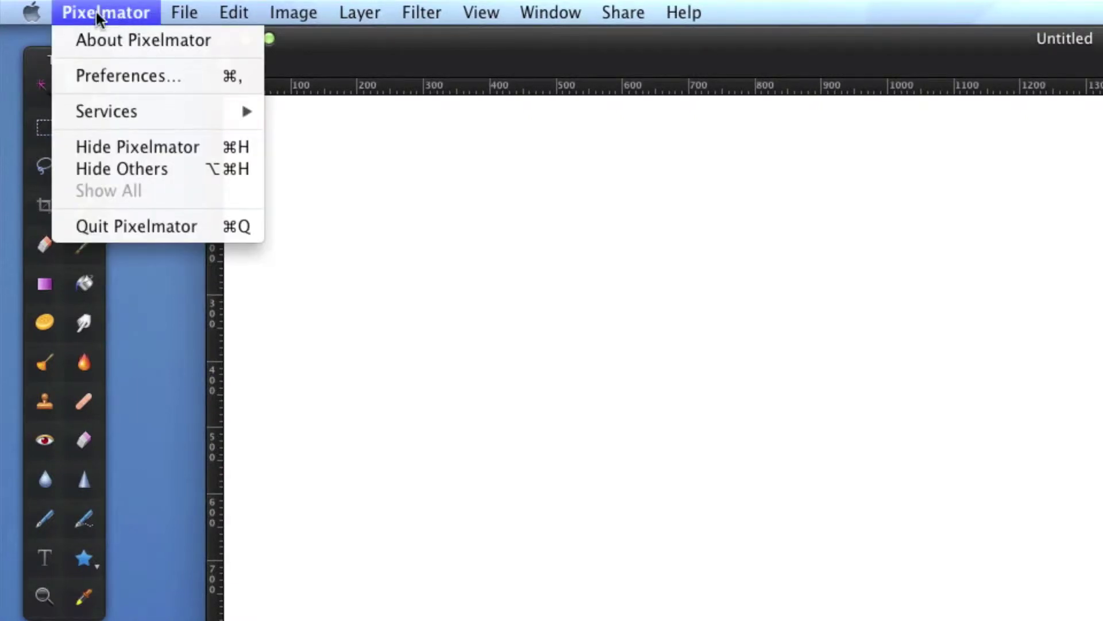
pyautogui.click(109, 76)
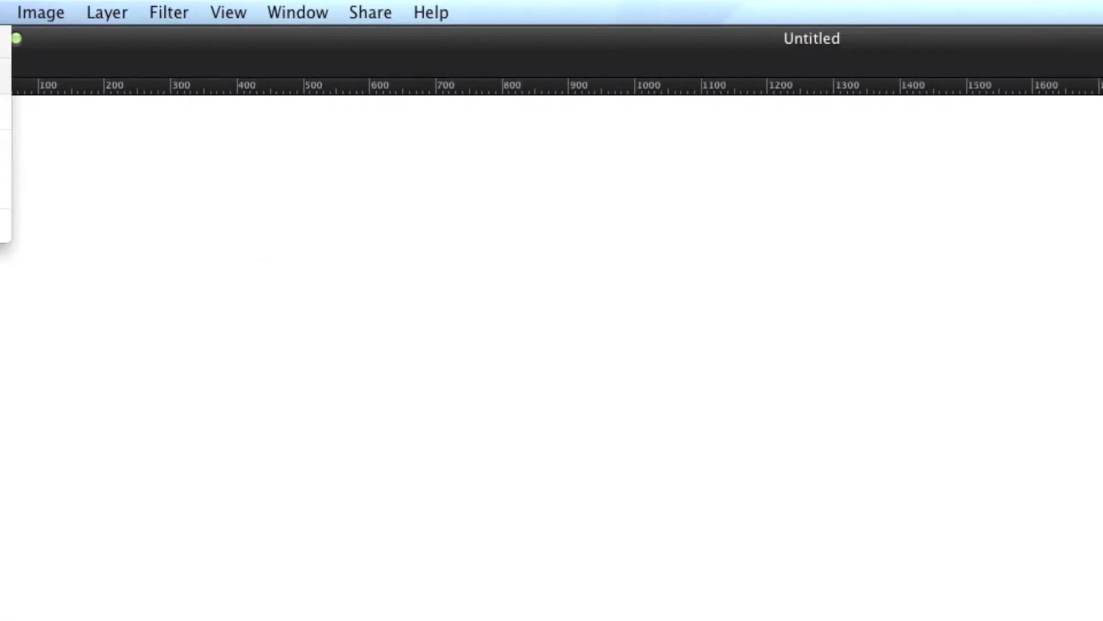
pyautogui.click(356, 281)
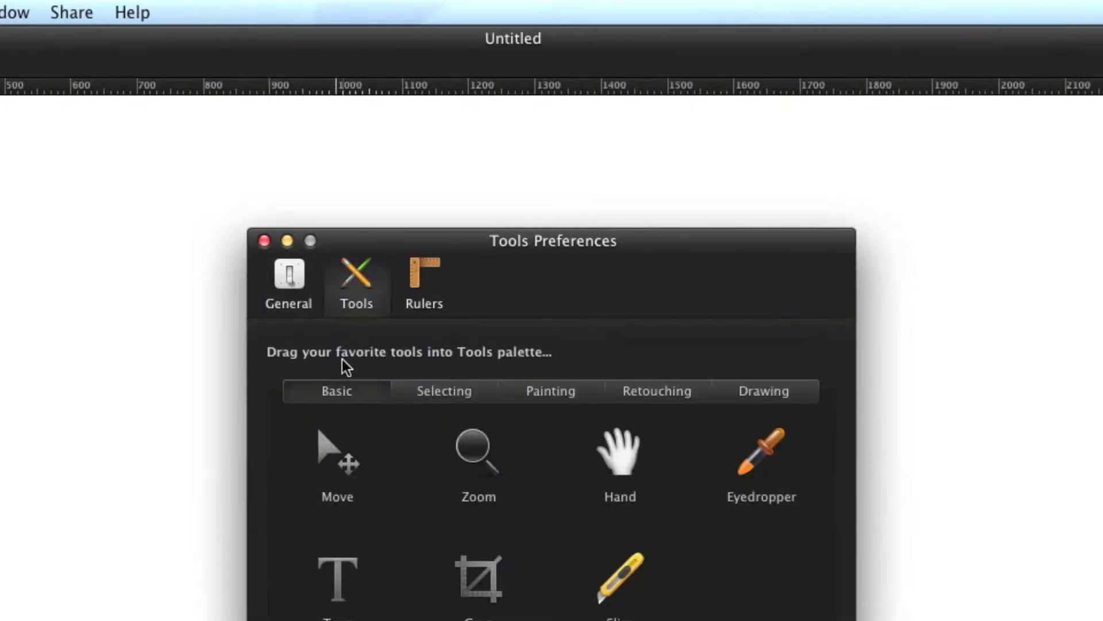
pyautogui.click(526, 399)
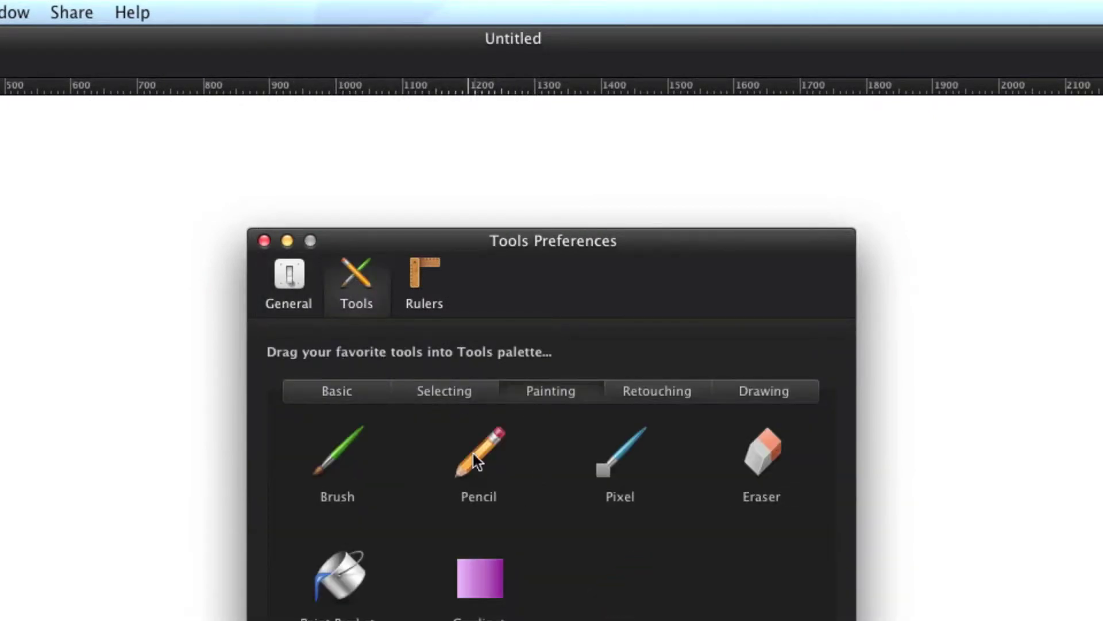
pyautogui.moveTo(473, 454)
pyautogui.mouseDown()
pyautogui.moveTo(464, 474)
pyautogui.moveTo(477, 450)
pyautogui.mouseUp()
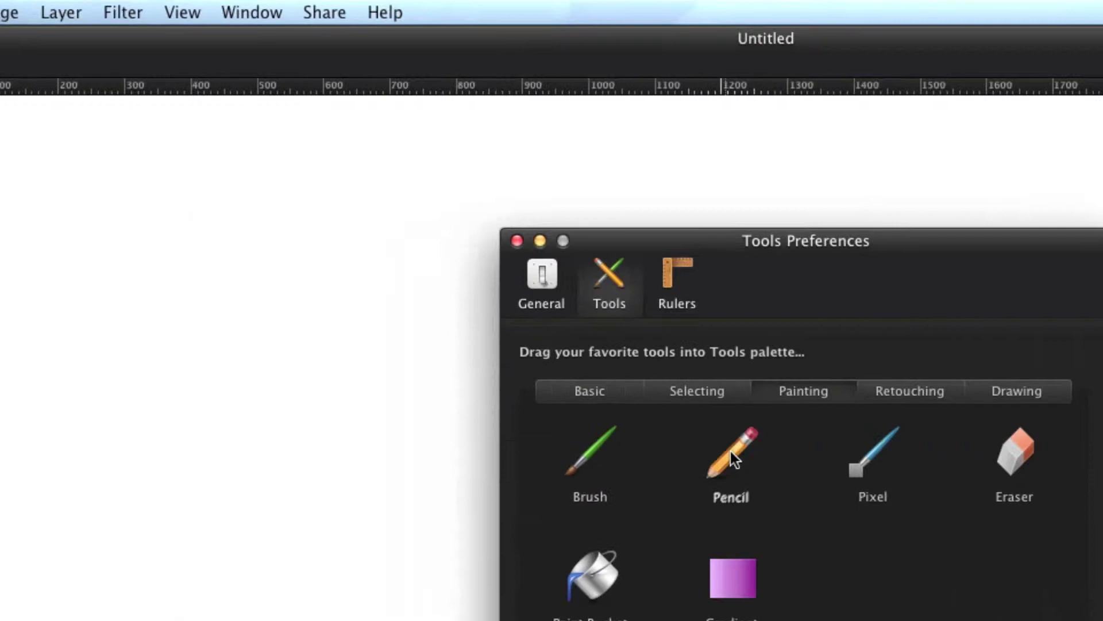
pyautogui.moveTo(731, 452)
pyautogui.mouseDown()
pyautogui.moveTo(38, 391)
pyautogui.moveTo(0, 259)
pyautogui.moveTo(0, 282)
pyautogui.mouseUp()
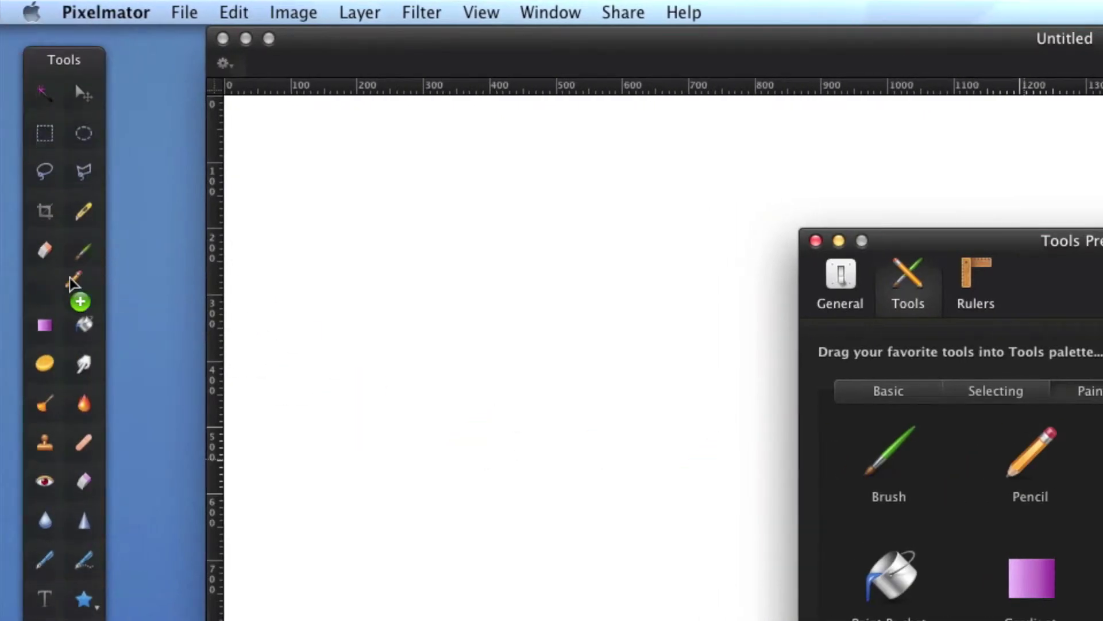
pyautogui.moveTo(69, 281); pyautogui.dragTo(64, 286)
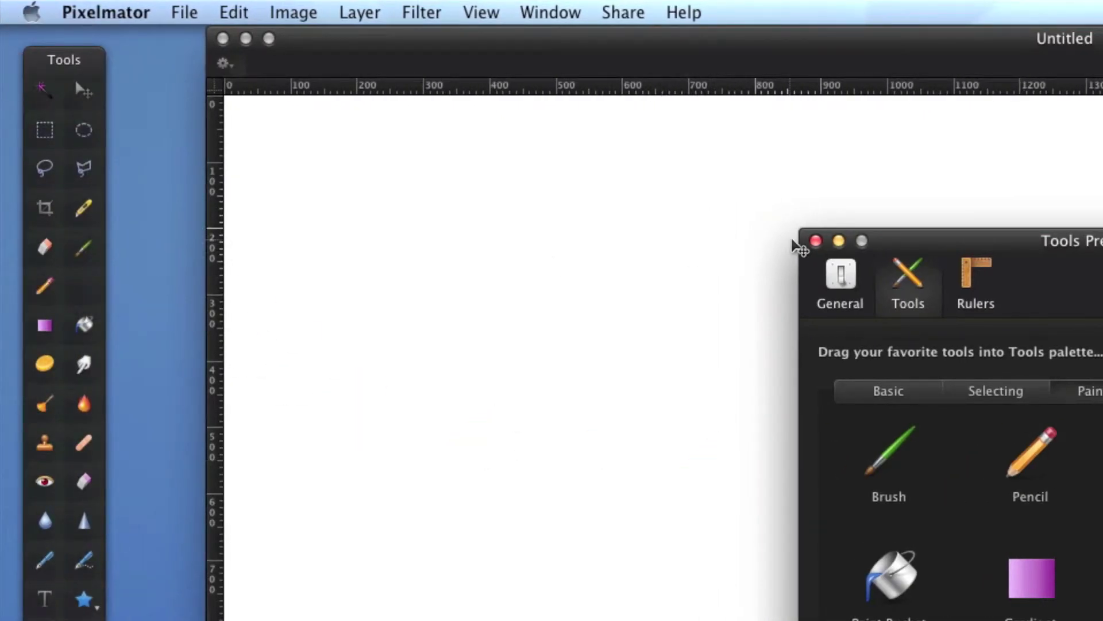
pyautogui.click(816, 240)
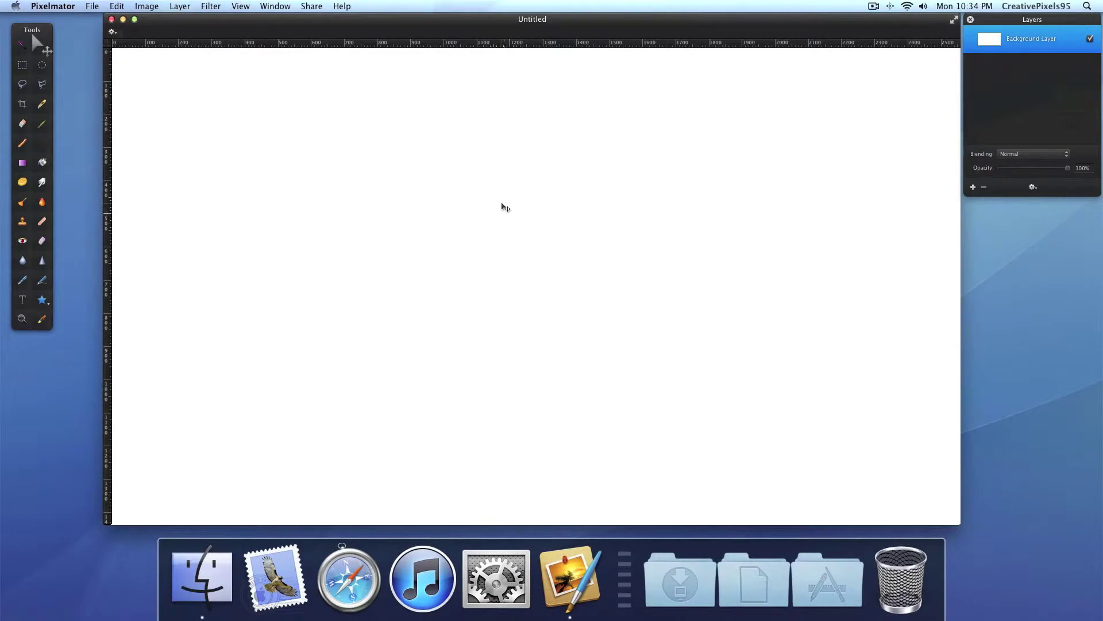
# Fill the canvas top to bottom with the orange preset gradient, yellow at top, orange at bottom
pyautogui.click(25, 167)
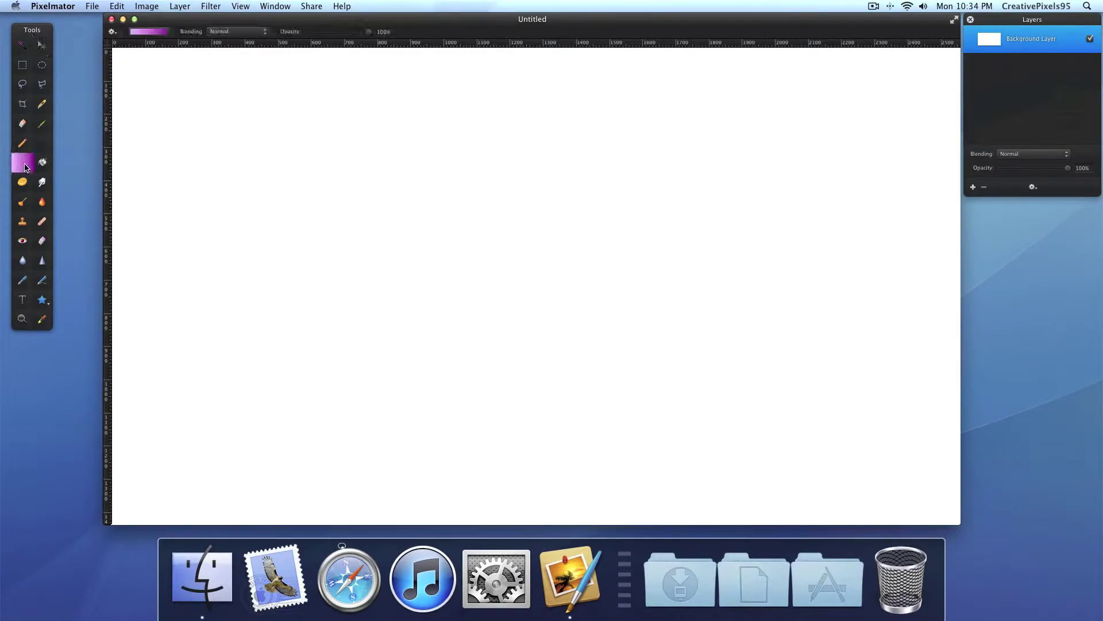
pyautogui.click(25, 167)
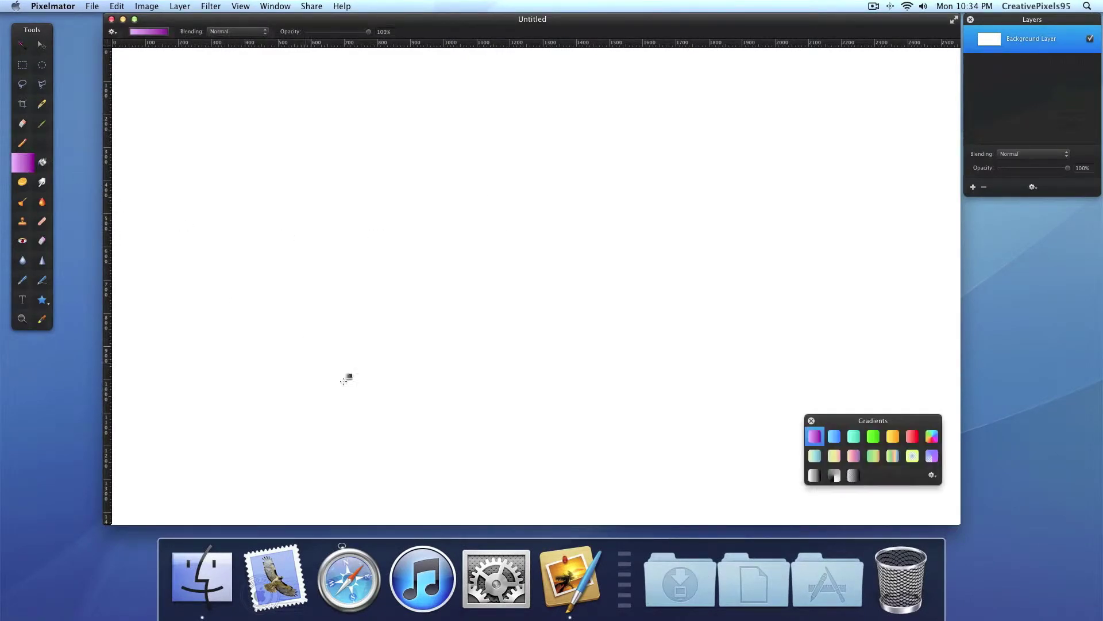
pyautogui.moveTo(847, 426); pyautogui.dragTo(1006, 217)
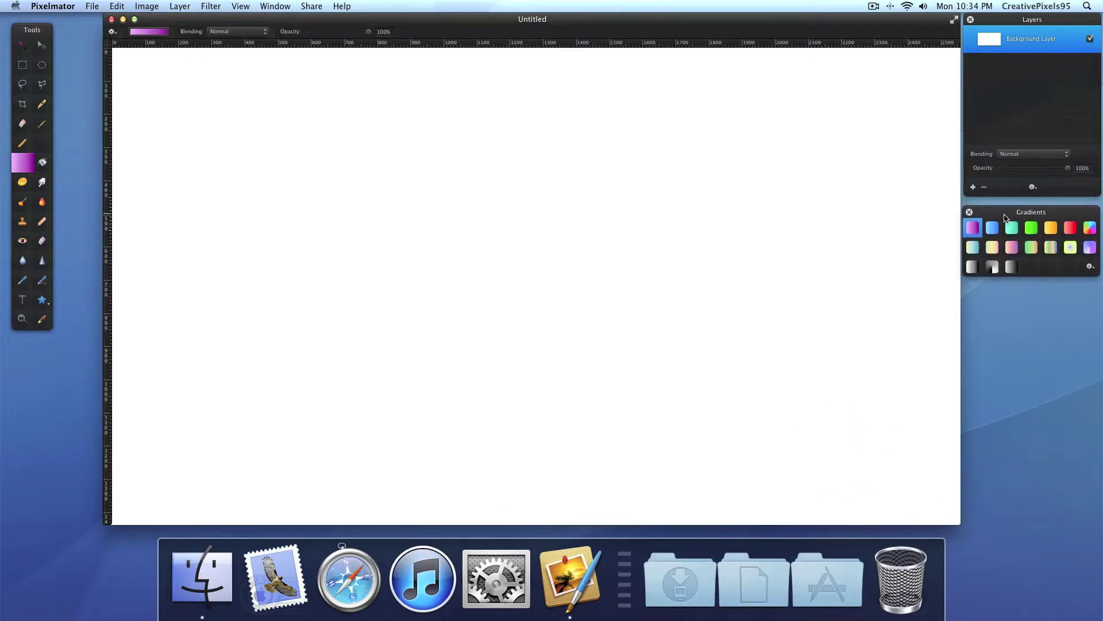
pyautogui.click(1051, 230)
pyautogui.click(1051, 230)
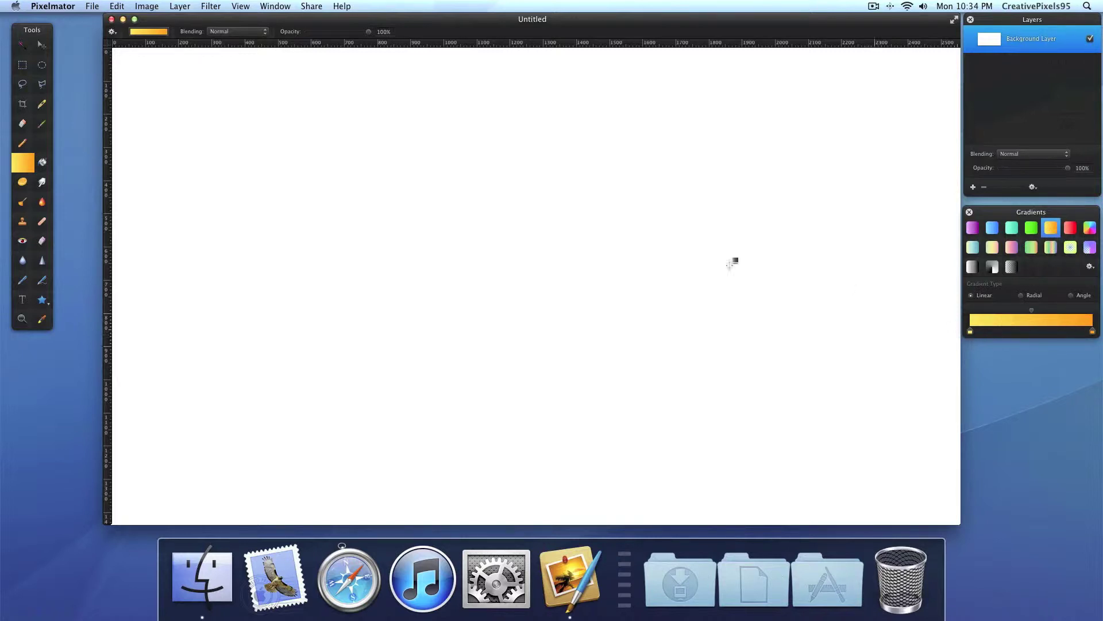
pyautogui.moveTo(511, 50); pyautogui.dragTo(511, 508)
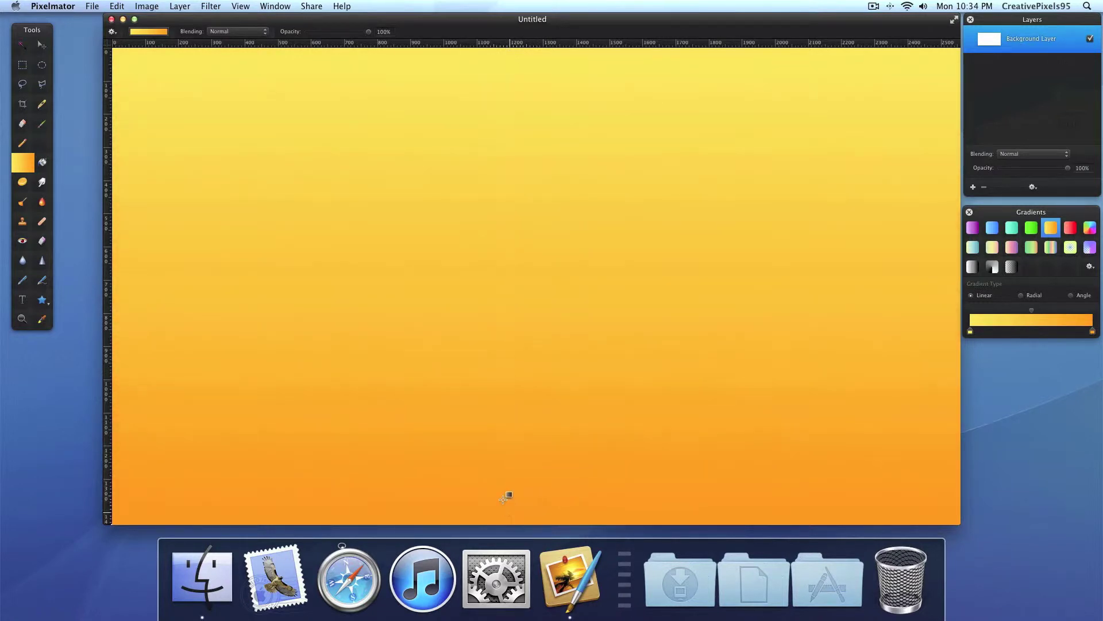
# Apply a Noise filter of 1% monochrome to the gradient background
pyautogui.click(212, 6)
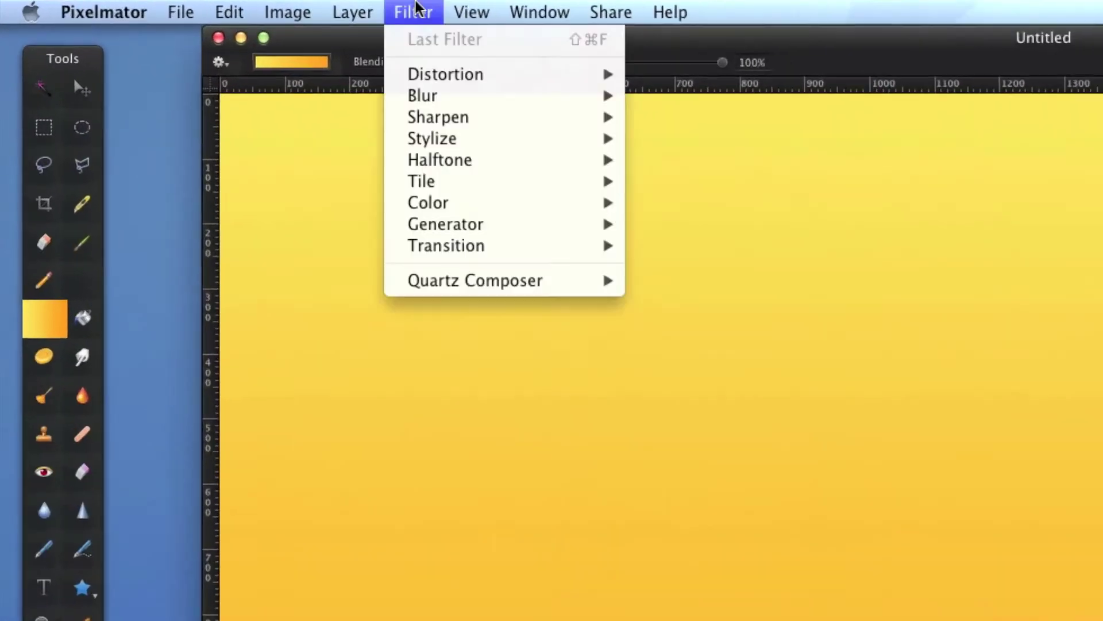
pyautogui.moveTo(486, 137)
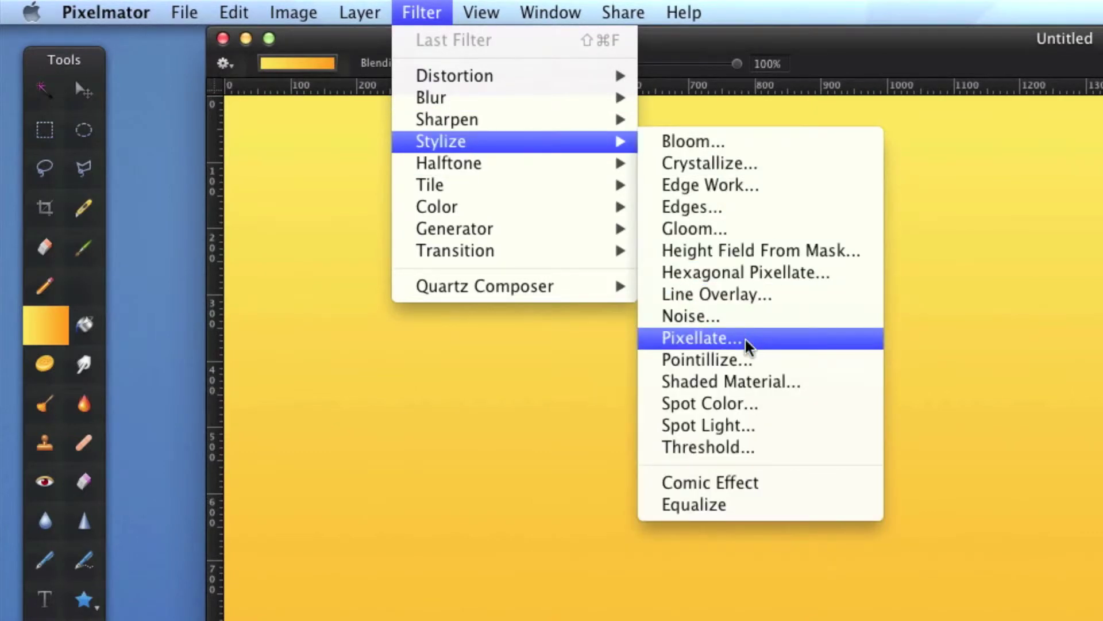
pyautogui.click(743, 320)
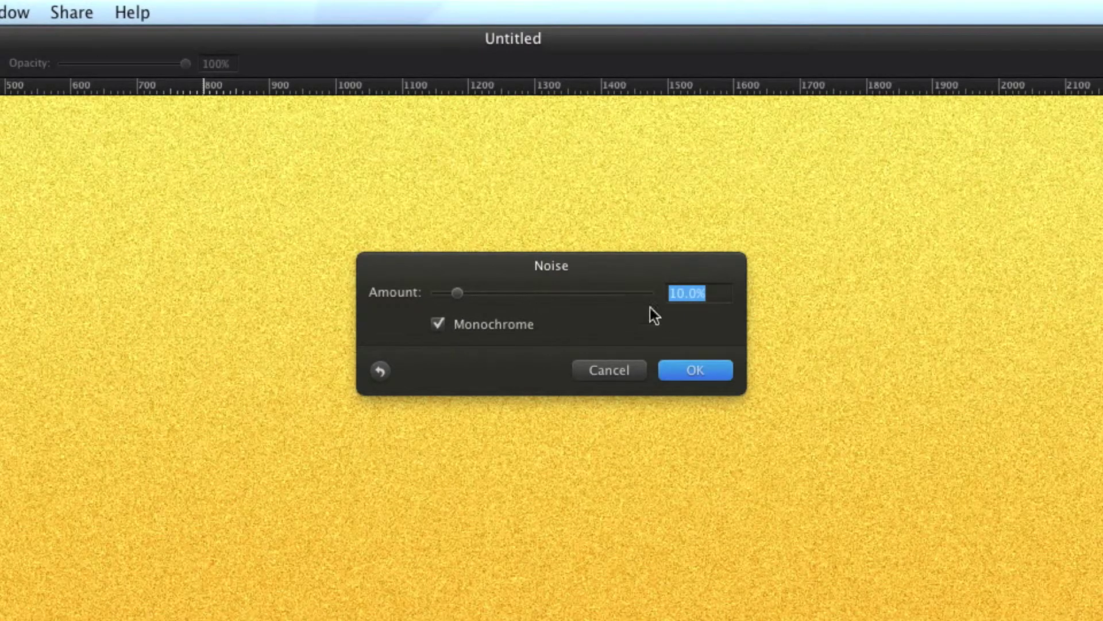
pyautogui.doubleClick(668, 299)
pyautogui.write('1')
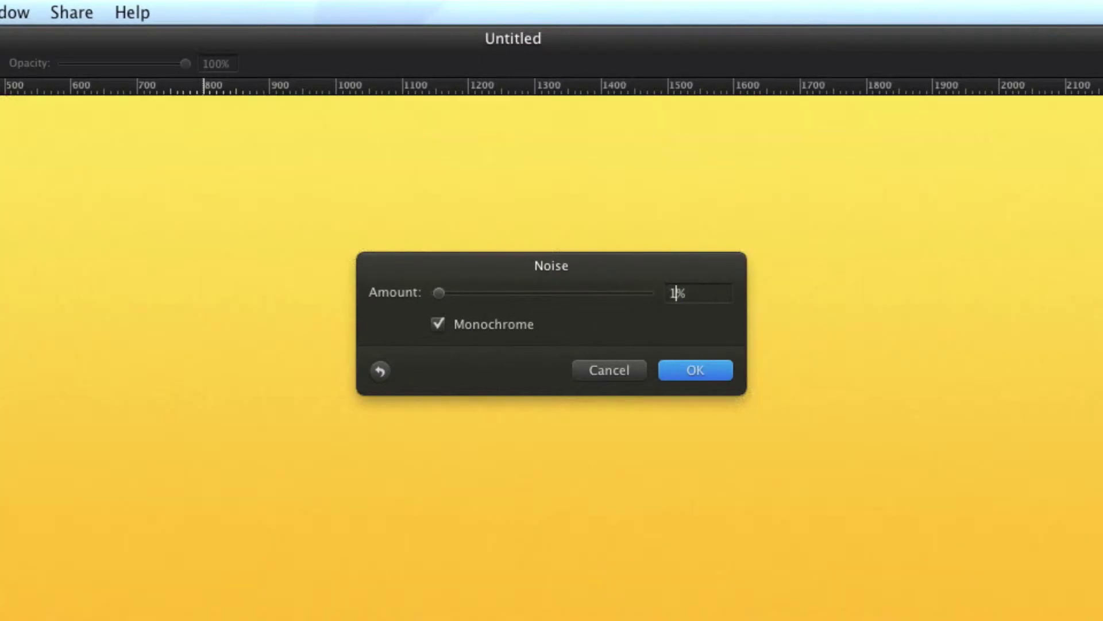
pyautogui.press('BackSpace')
pyautogui.write('2')
pyautogui.press('BackSpace')
pyautogui.write('1')
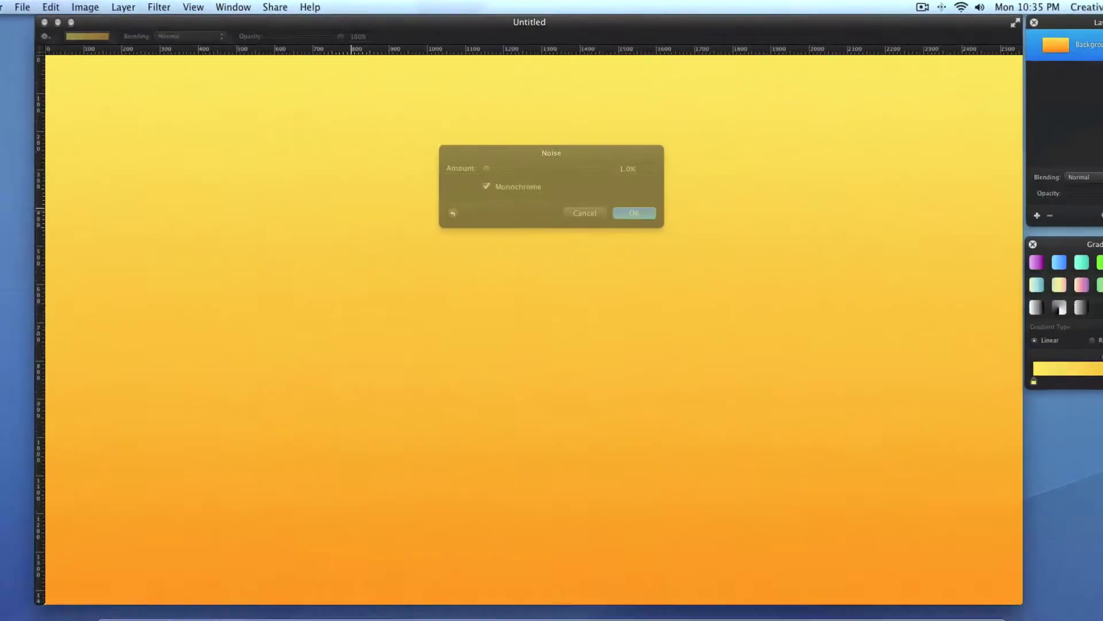
pyautogui.press('Return')
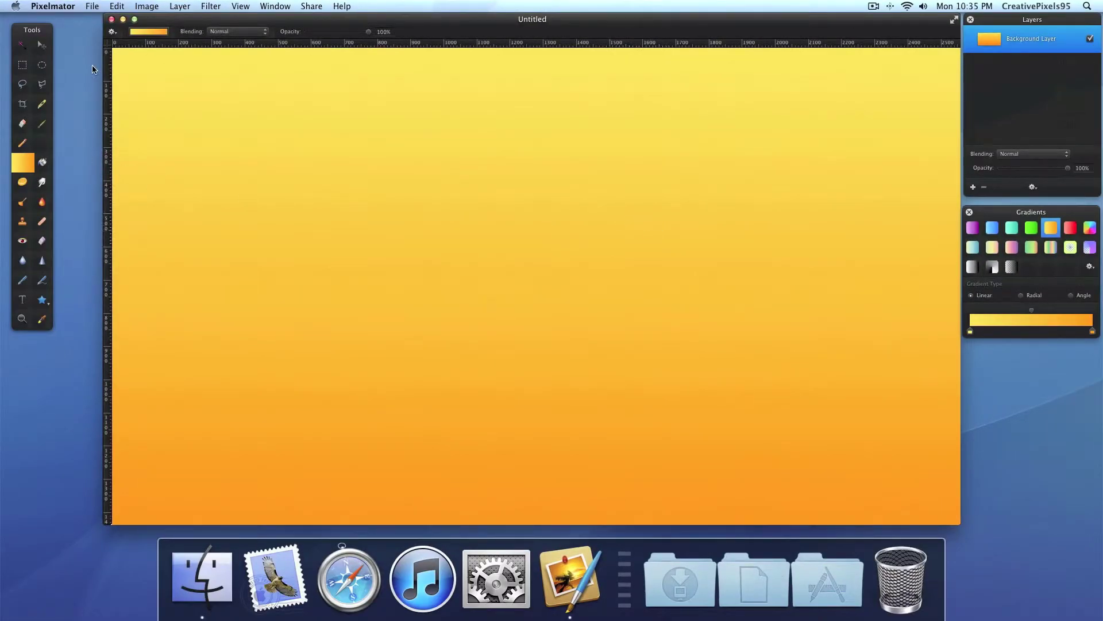
# Add a text layer at the canvas's left side in Arial Black at 200 points
pyautogui.click(23, 300)
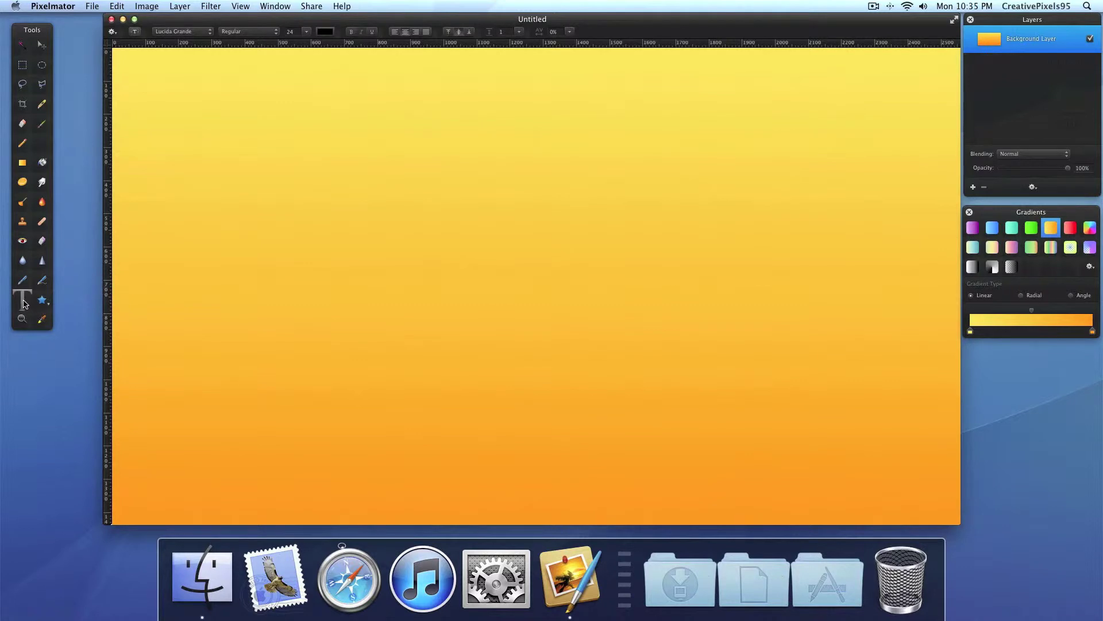
pyautogui.click(208, 217)
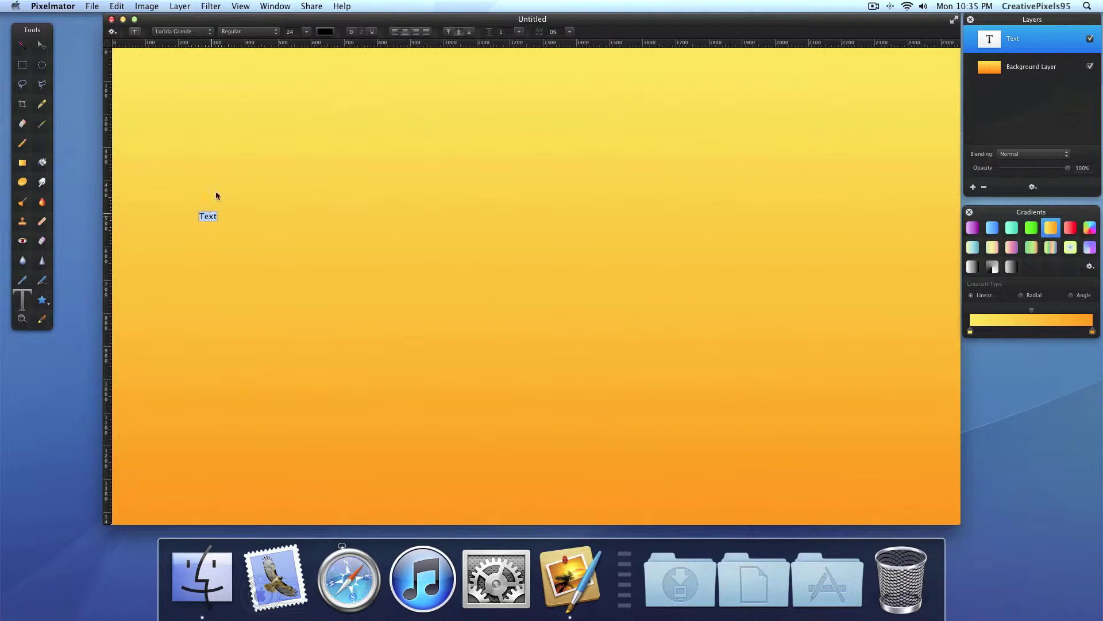
pyautogui.click(193, 32)
pyautogui.scroll(15, 204, 69)
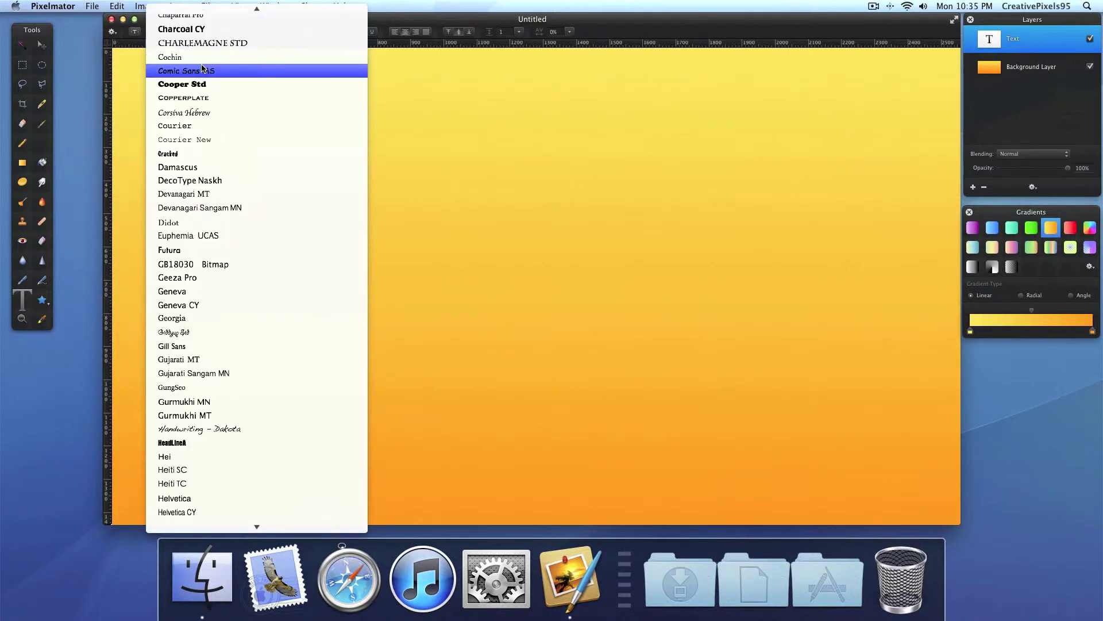
pyautogui.click(239, 85)
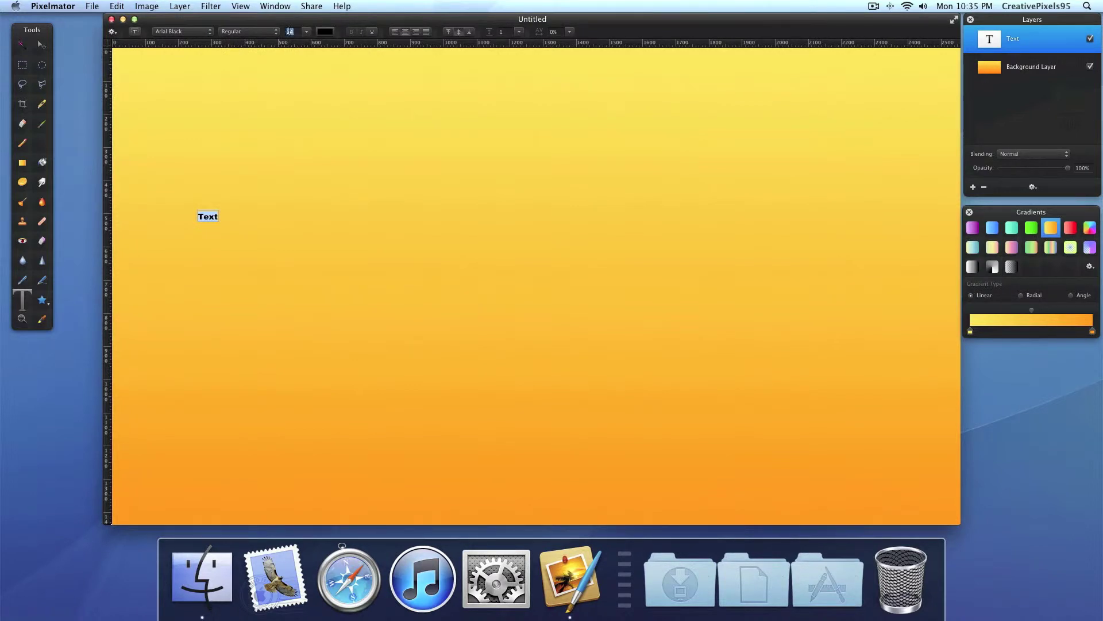
pyautogui.press('Return')
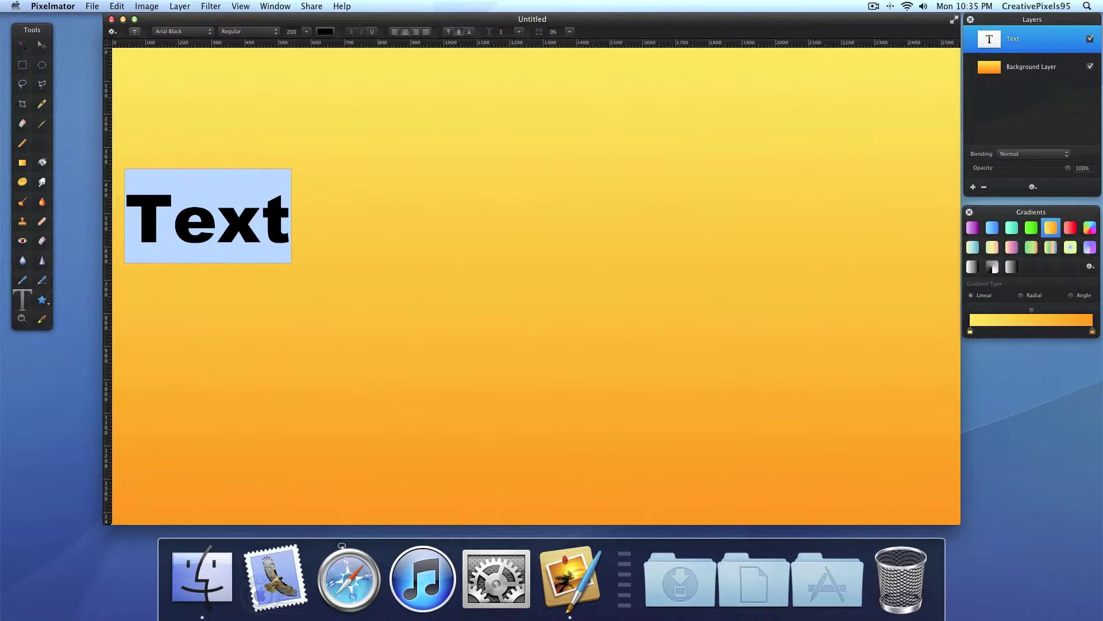
# Paste CreativePixels95 as the text and set it in Arial Black at size 288
pyautogui.write('CreativePixels95')
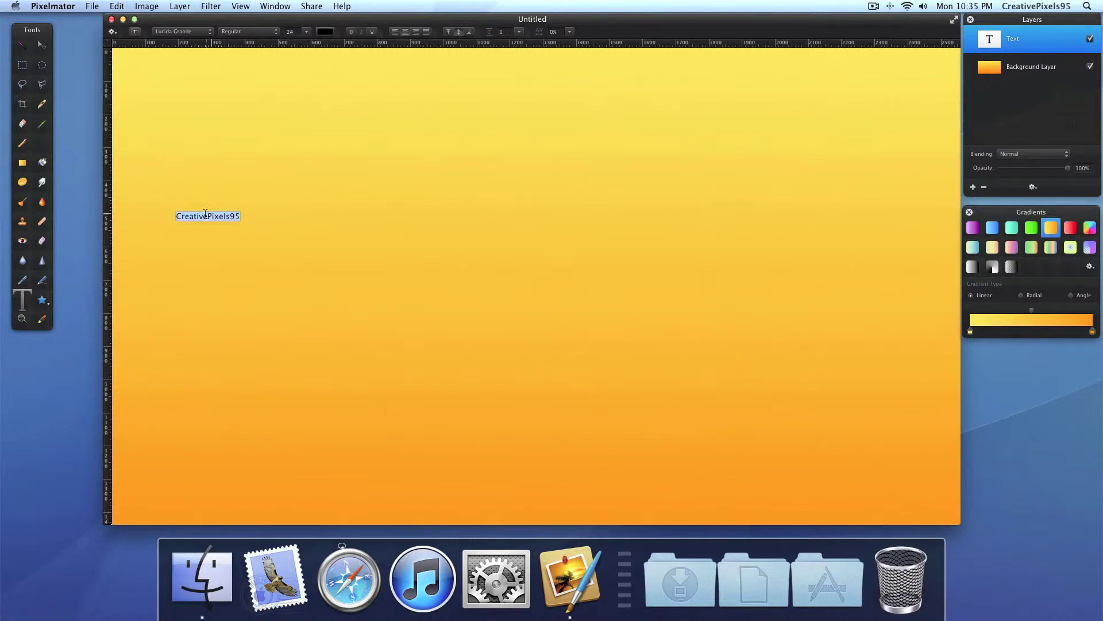
pyautogui.click(172, 32)
pyautogui.scroll(15, 214, 51)
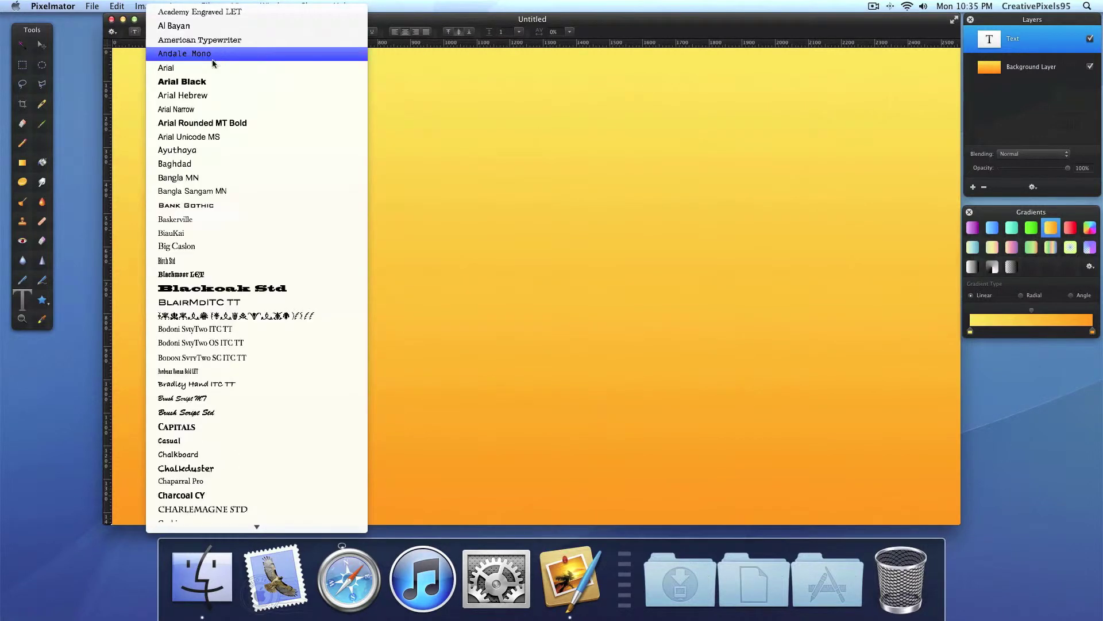
pyautogui.click(219, 82)
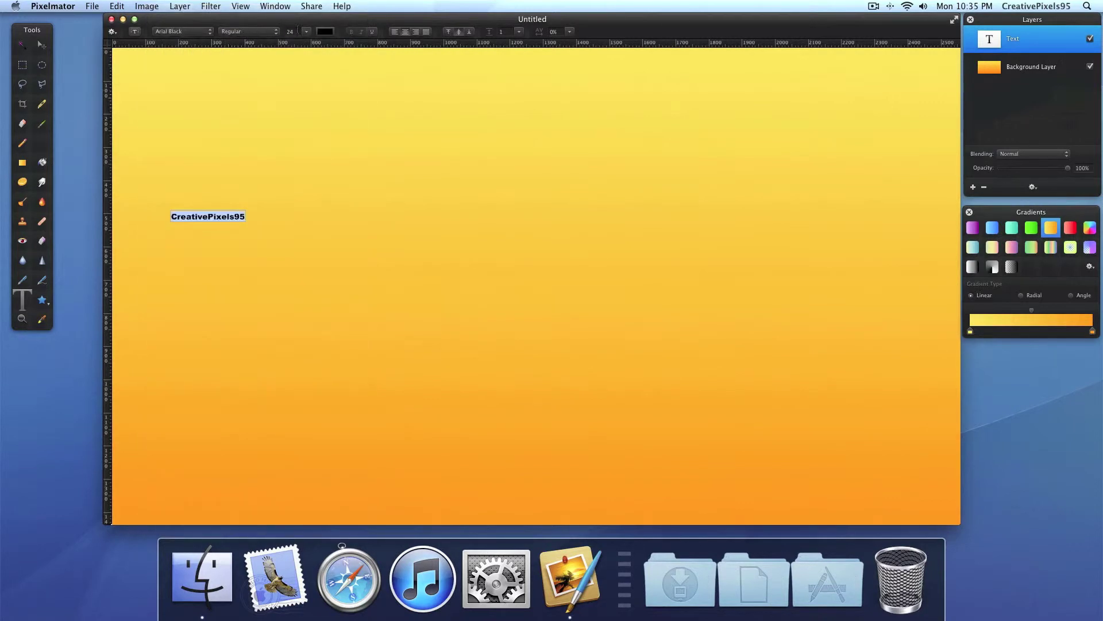
pyautogui.click(306, 33)
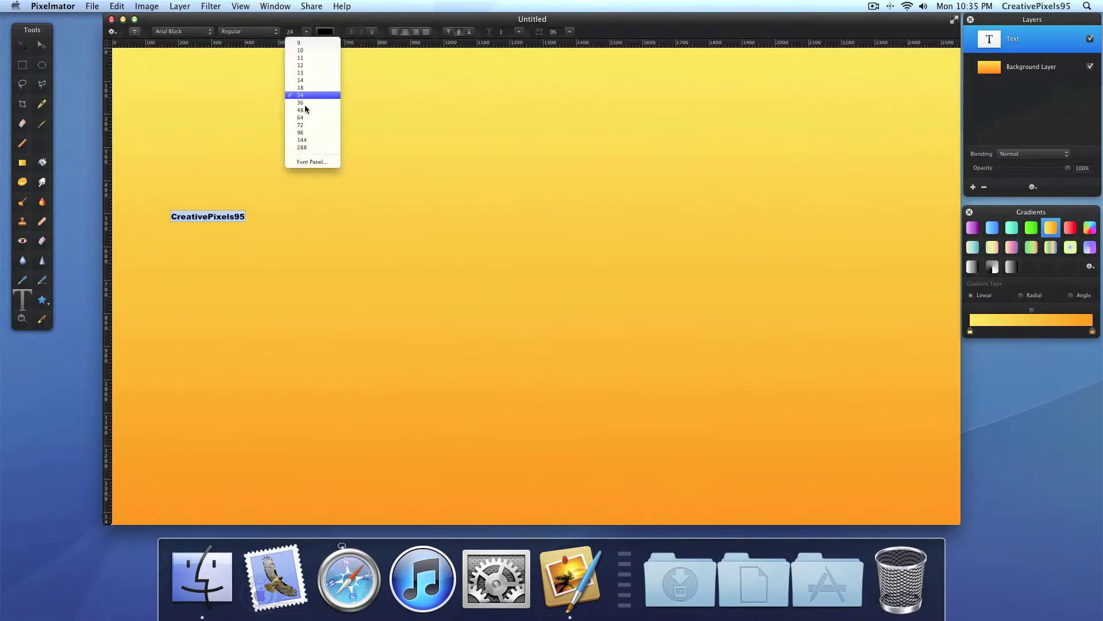
pyautogui.click(309, 148)
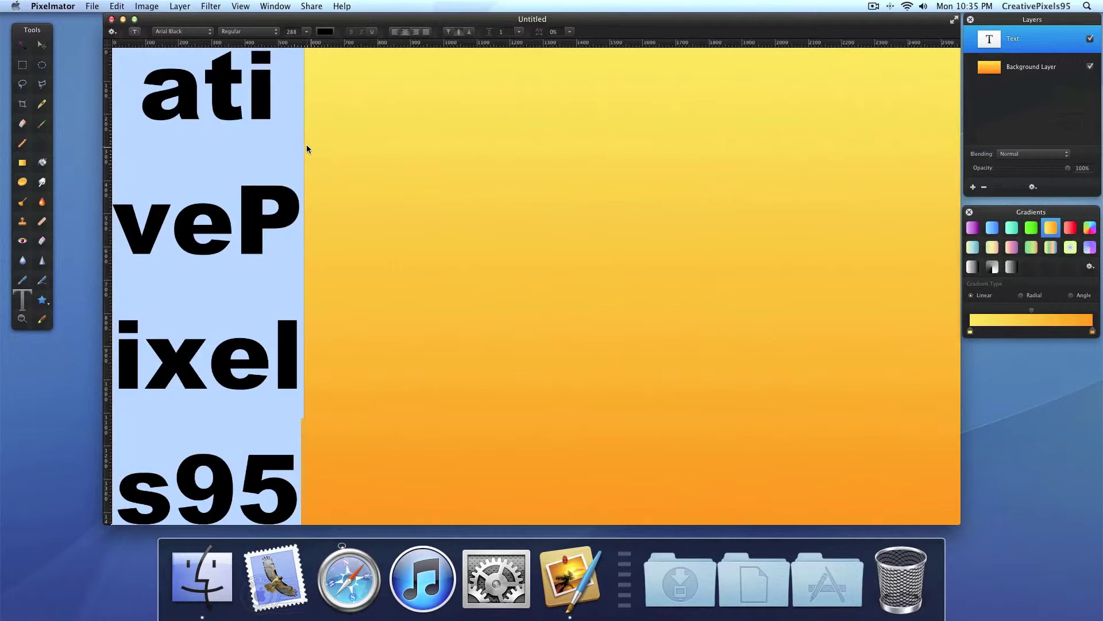
pyautogui.click(320, 163)
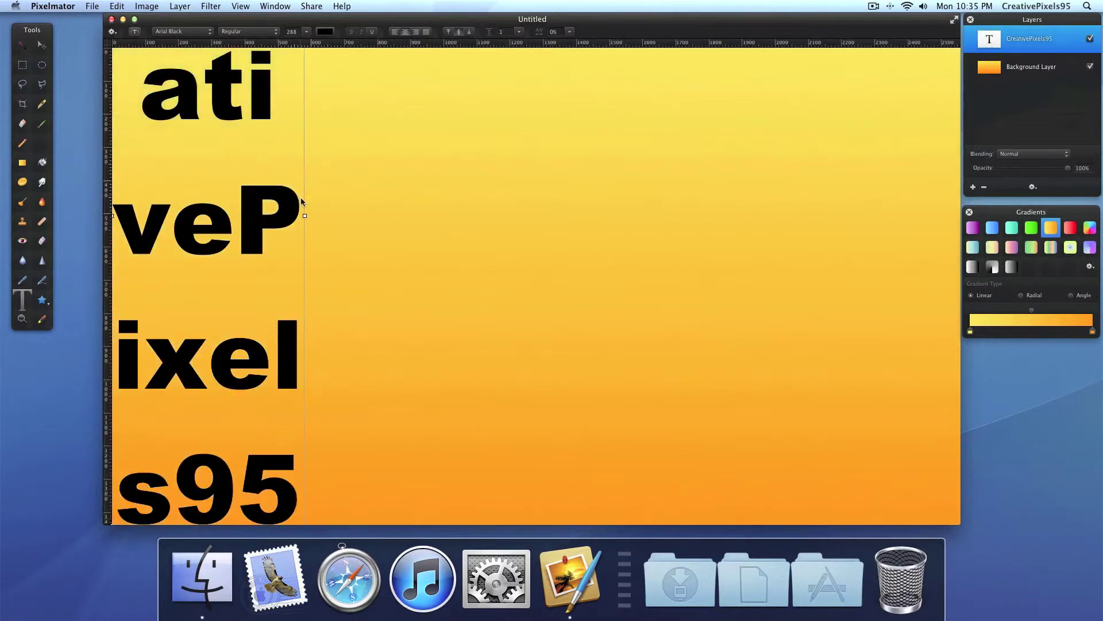
# Widen the text box, resize all text to 250 to fit one line, and move it down
pyautogui.moveTo(305, 216); pyautogui.dragTo(943, 215)
pyautogui.click(545, 187)
pyautogui.press('super+a')
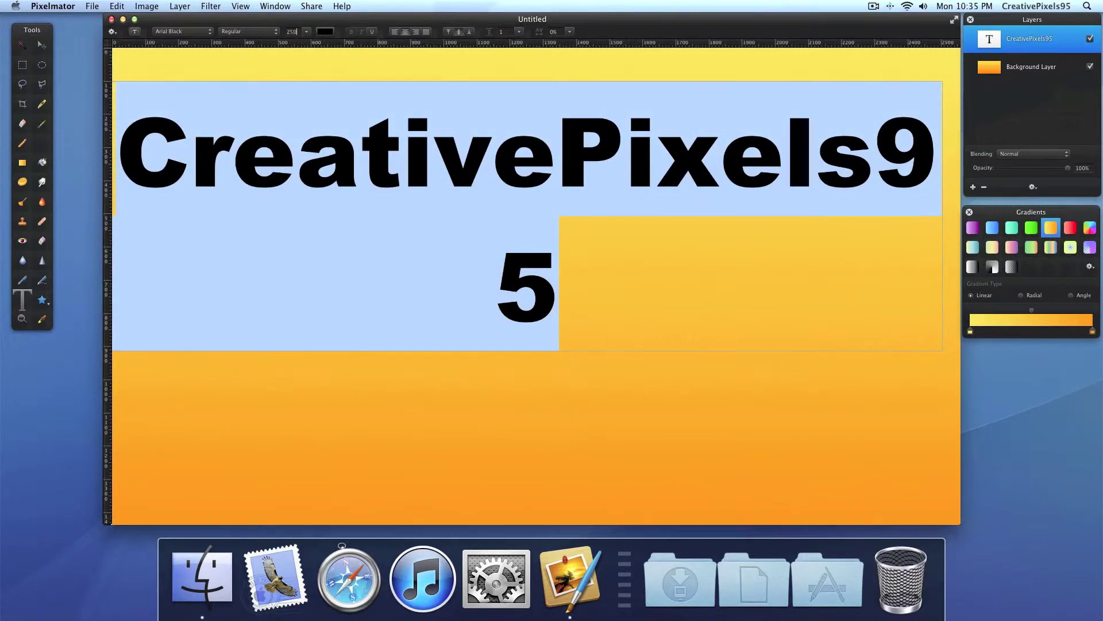
pyautogui.press('Return')
pyautogui.press('Escape')
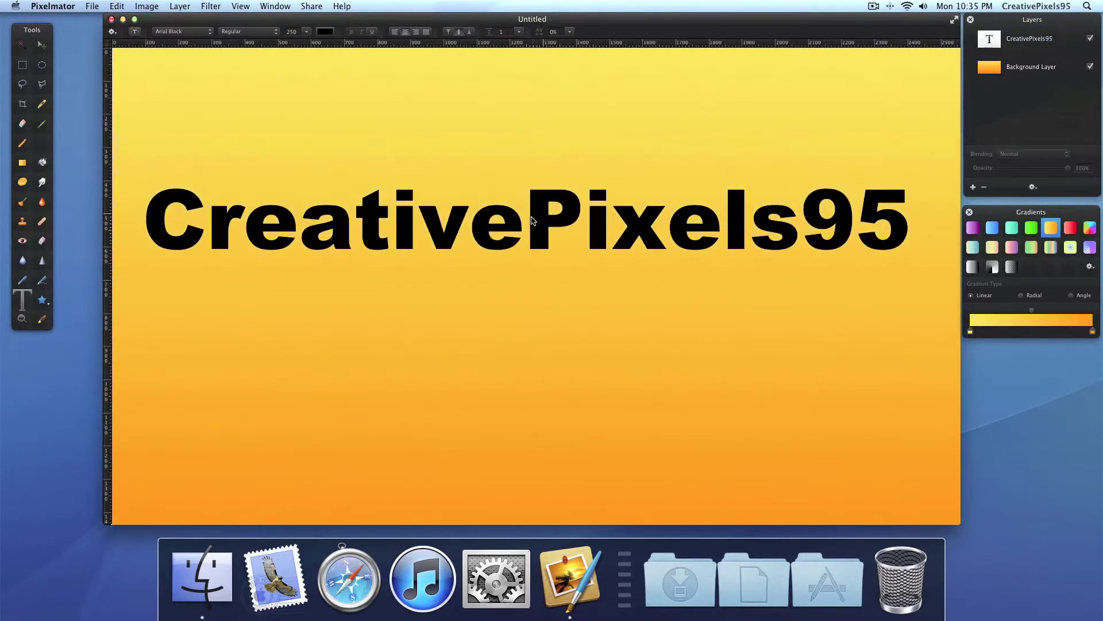
pyautogui.moveTo(532, 220); pyautogui.dragTo(530, 268)
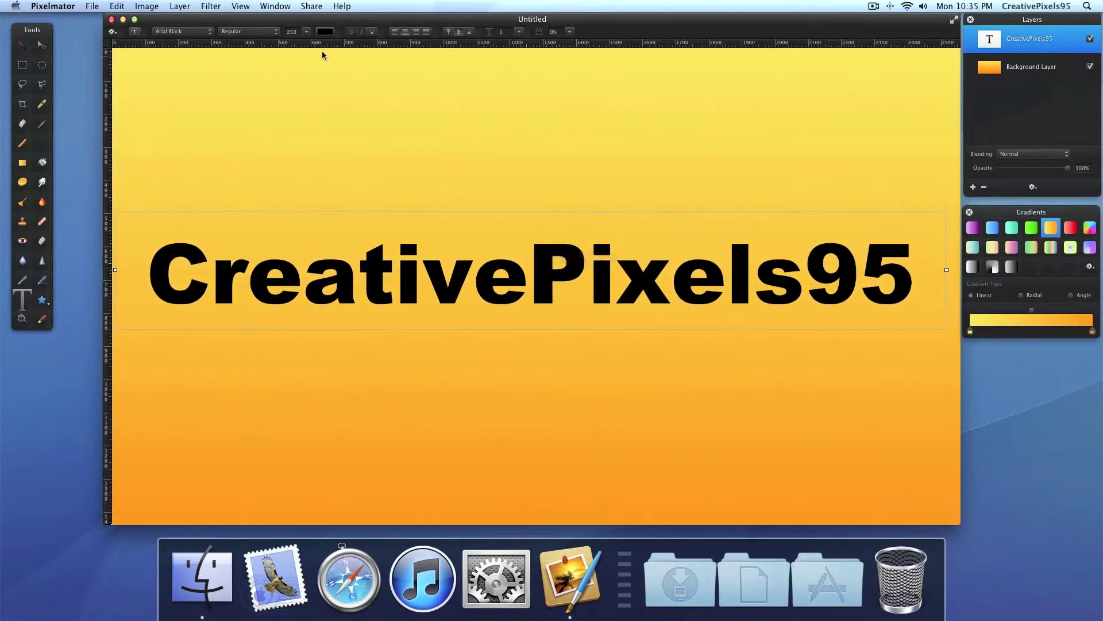
# Show the grid, nudge the text slightly down and right to centre it, then hide the grid
pyautogui.click(240, 6)
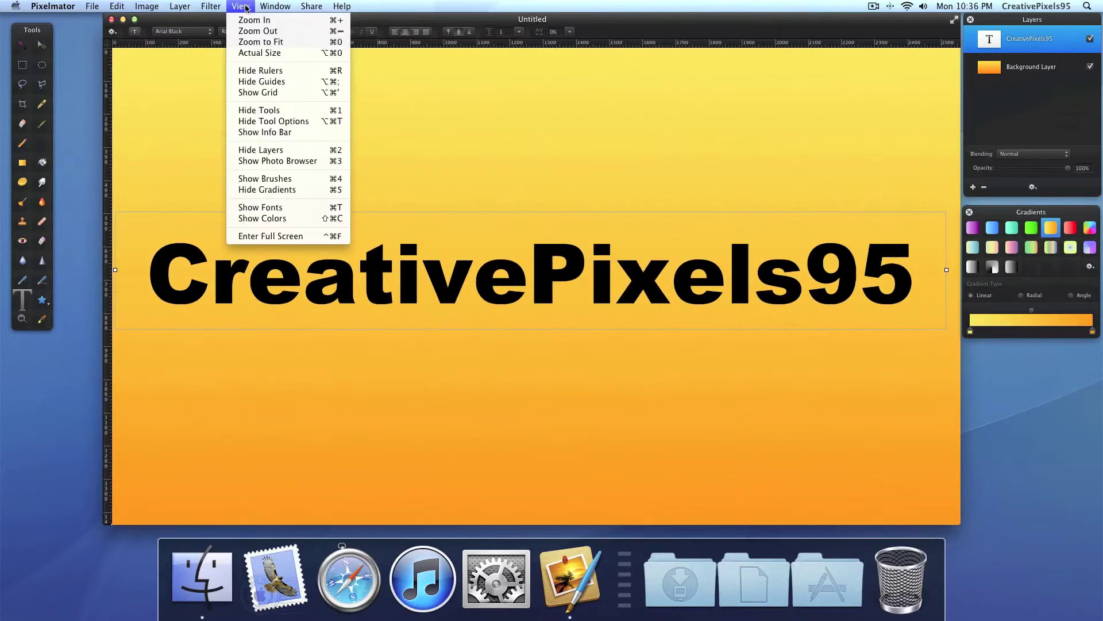
pyautogui.click(278, 92)
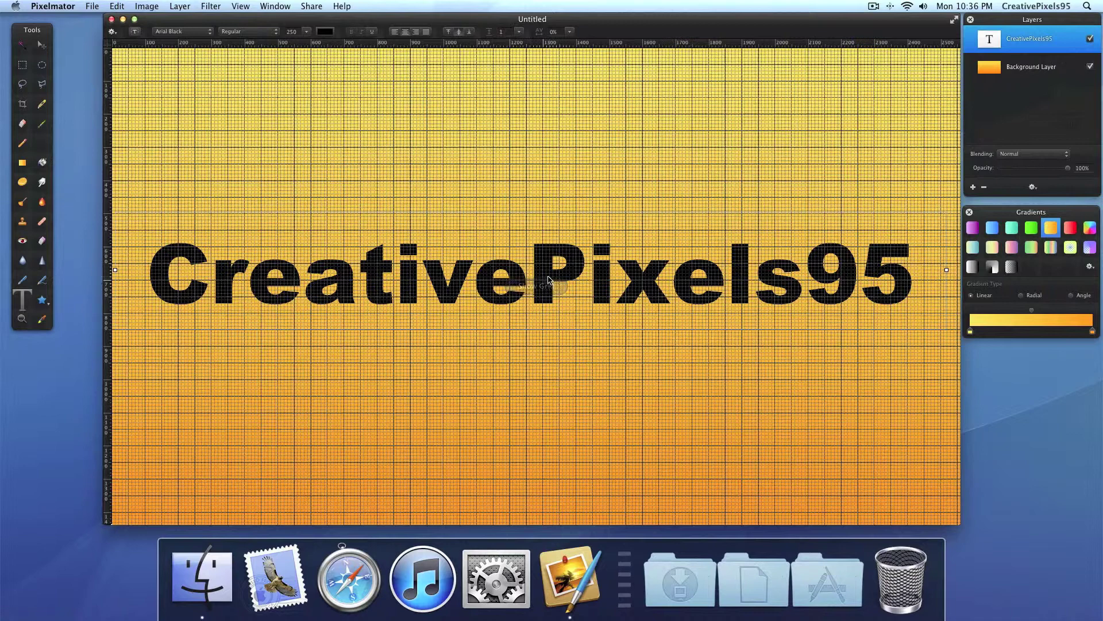
pyautogui.click(42, 49)
pyautogui.click(42, 49)
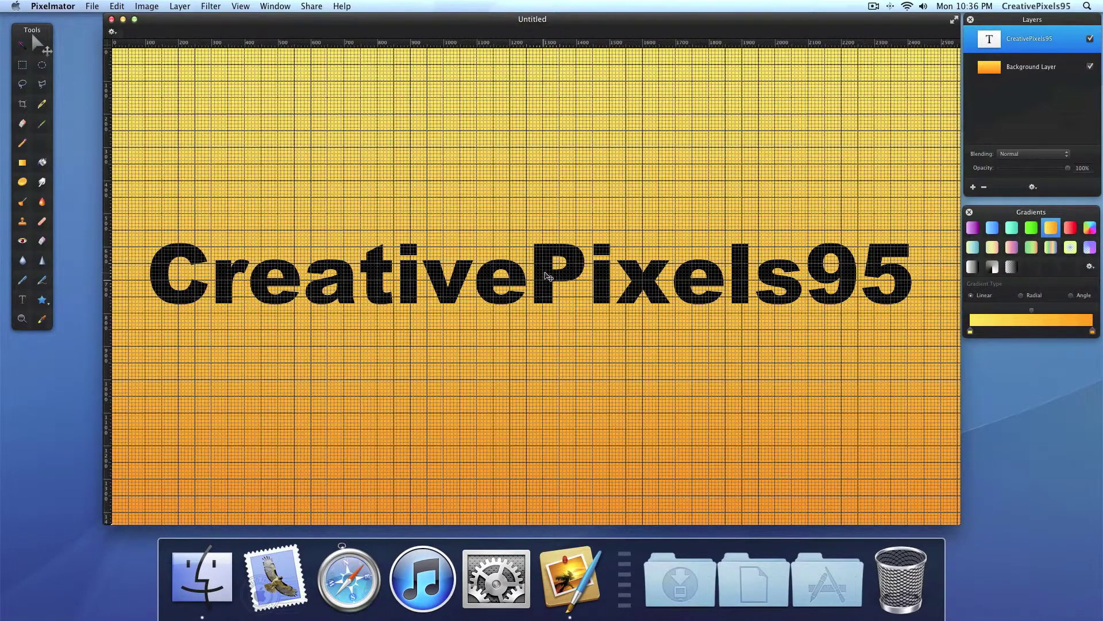
pyautogui.moveTo(545, 276); pyautogui.dragTo(547, 291)
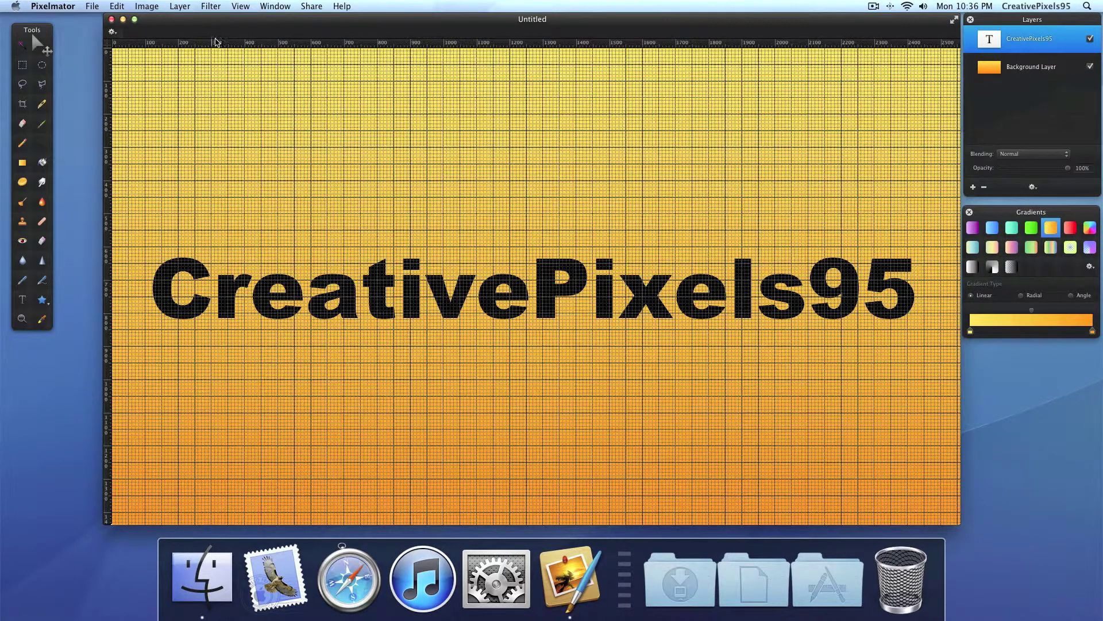
pyautogui.click(239, 6)
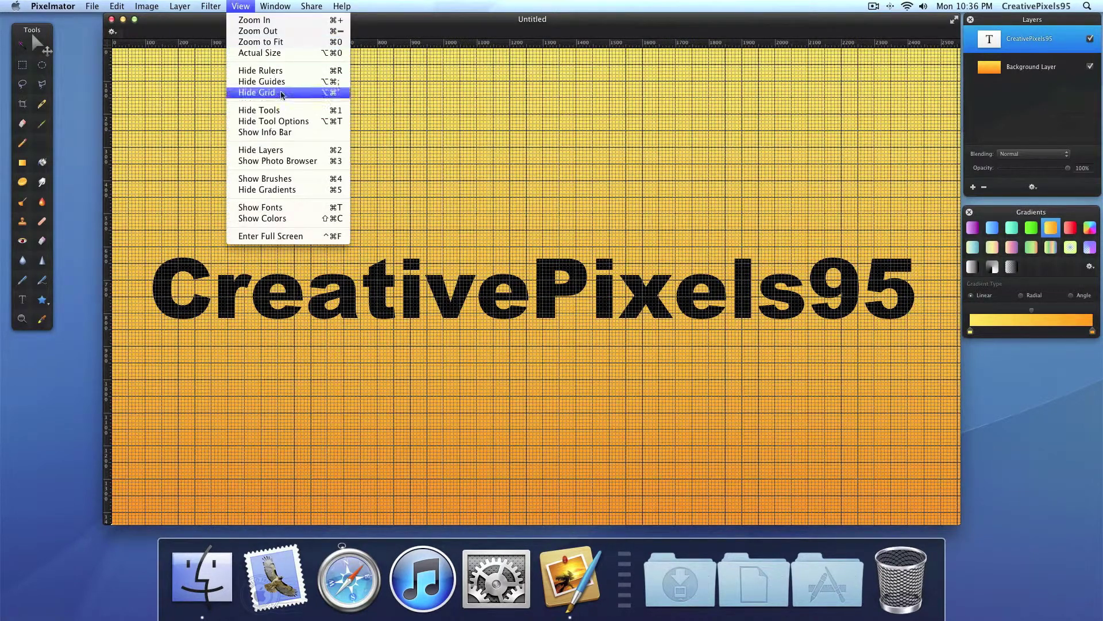
pyautogui.click(288, 94)
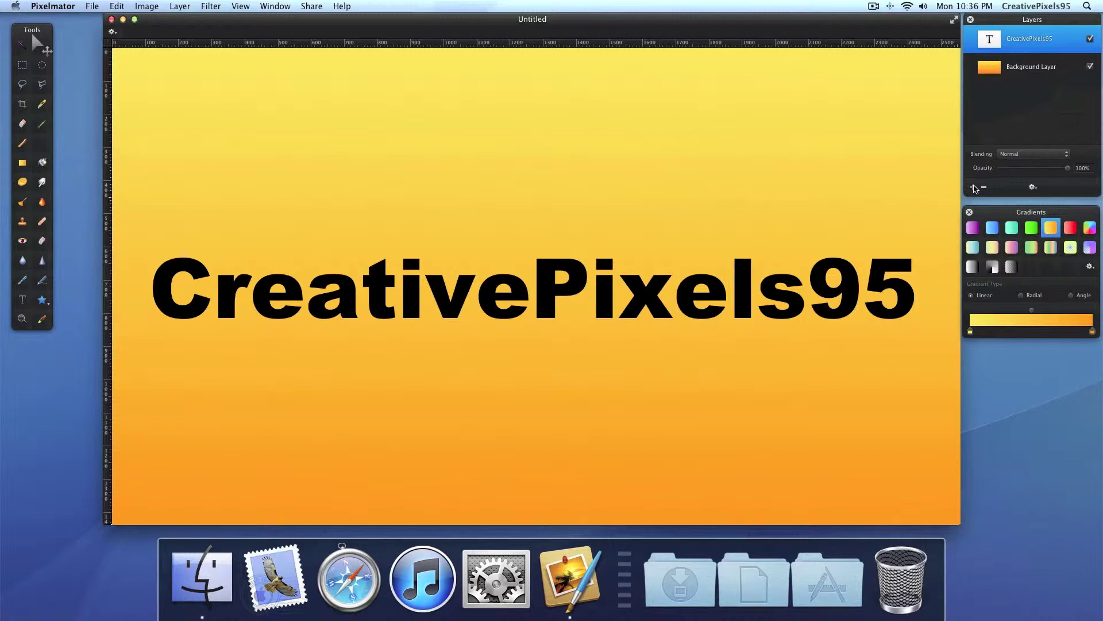
# Add an empty layer above the text, paint a trial yellow brush stroke, and undo it
pyautogui.click(973, 188)
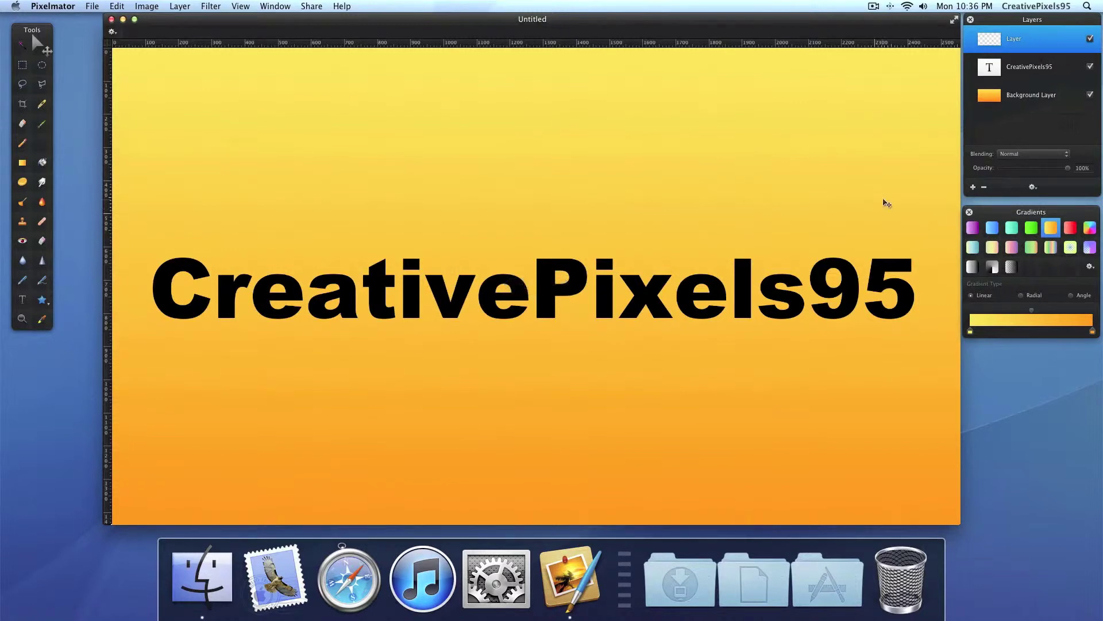
pyautogui.click(23, 145)
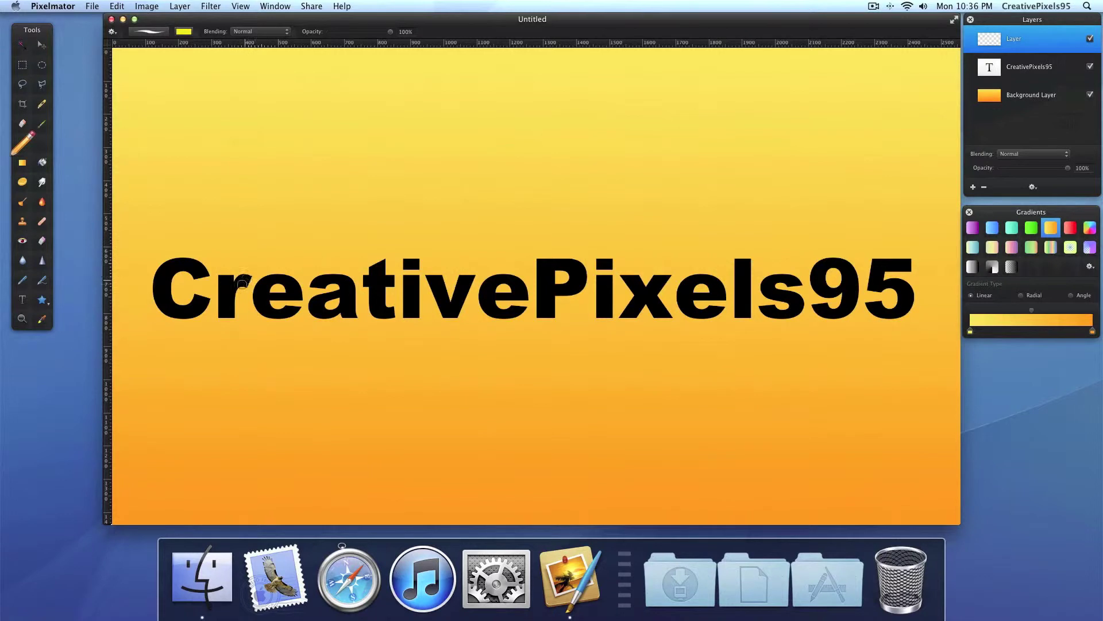
pyautogui.press('b')
pyautogui.click(23, 147)
pyautogui.click(42, 121)
pyautogui.moveTo(223, 127); pyautogui.dragTo(387, 147)
pyautogui.press('super+z')
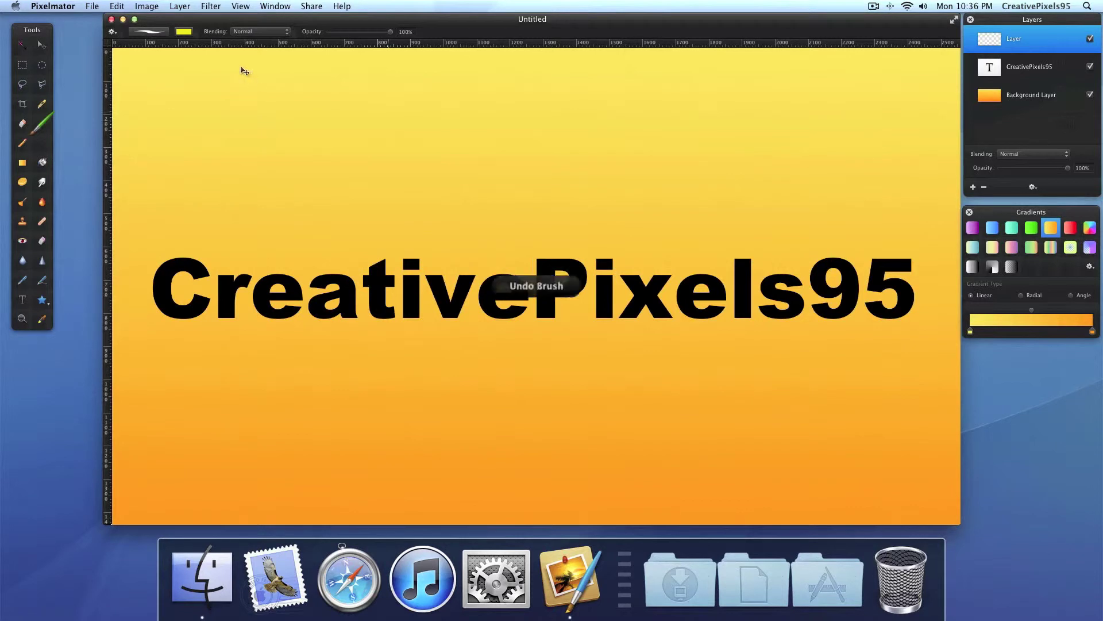
# Switch the paint colour to white, draw trial brush and pencil strokes, undo them, and close Colors
pyautogui.click(184, 32)
pyautogui.moveTo(149, 185); pyautogui.dragTo(74, 353)
pyautogui.click(7, 543)
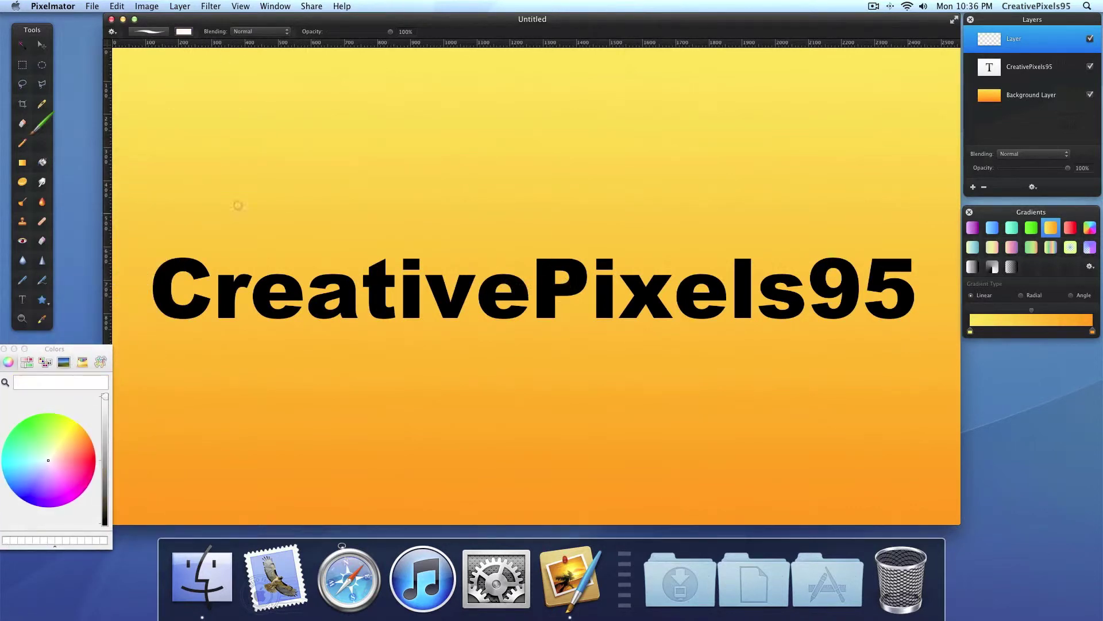
pyautogui.moveTo(214, 100)
pyautogui.mouseDown()
pyautogui.moveTo(326, 128)
pyautogui.moveTo(394, 129)
pyautogui.mouseUp()
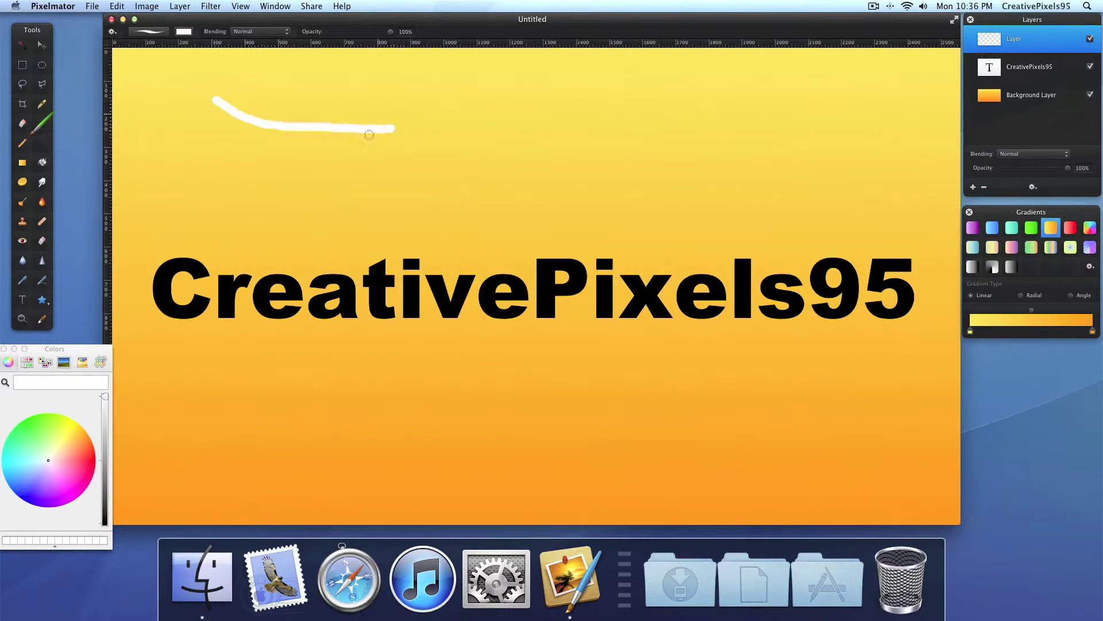
pyautogui.click(24, 147)
pyautogui.moveTo(182, 127)
pyautogui.mouseDown()
pyautogui.moveTo(230, 155)
pyautogui.moveTo(342, 173)
pyautogui.moveTo(416, 163)
pyautogui.mouseUp()
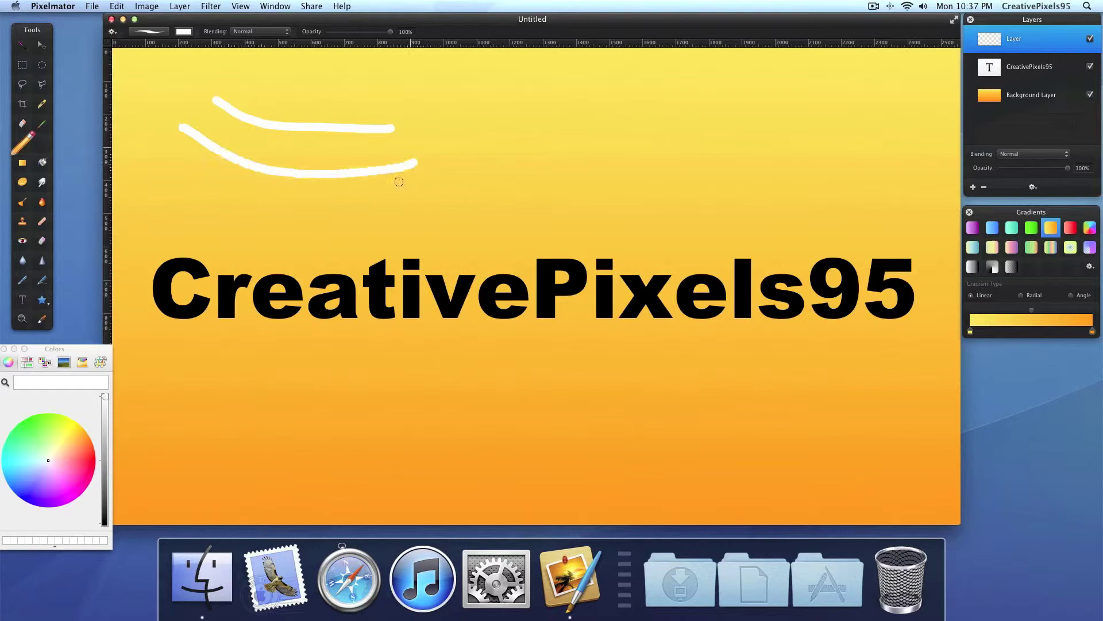
pyautogui.press('super+z')
pyautogui.press('super+z')
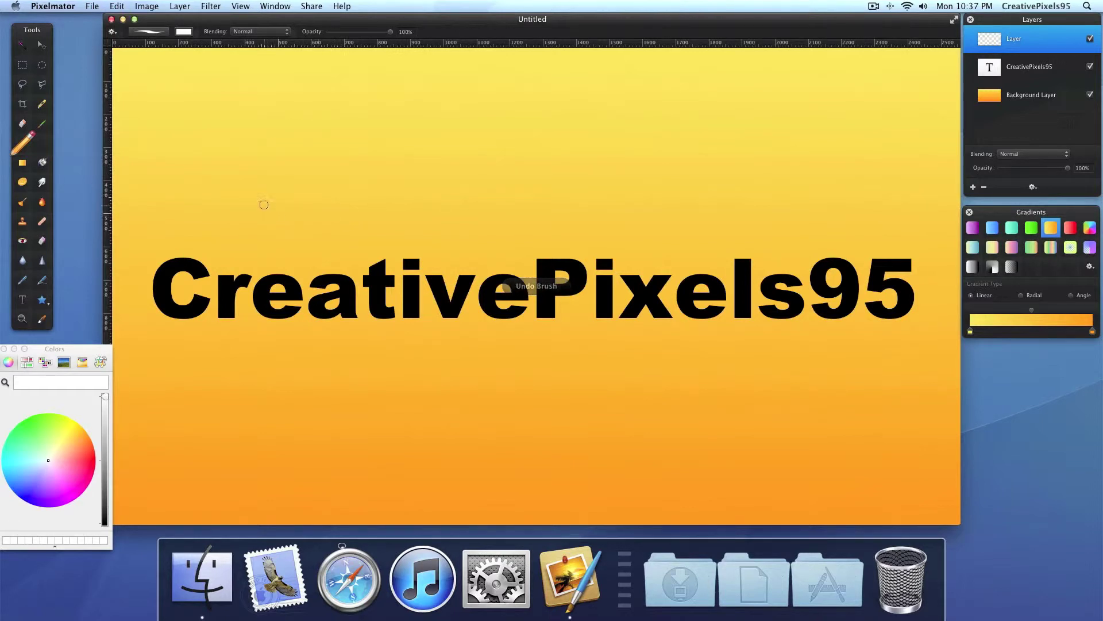
pyautogui.click(3, 349)
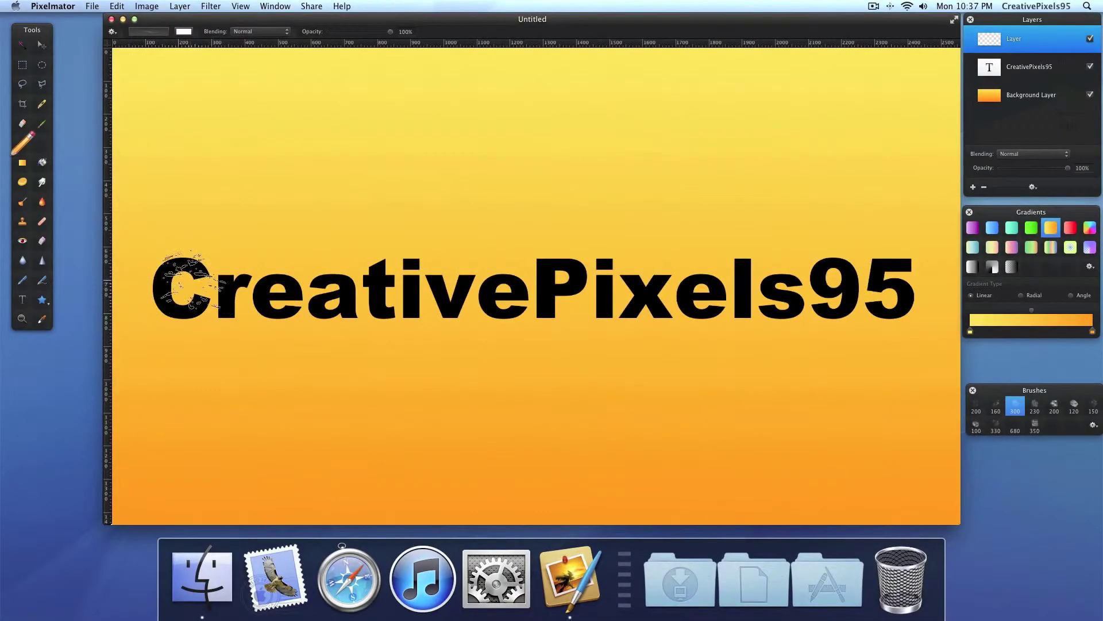
# Stamp white splatter scratches across the whole CreativePixels95 lettering, including above Pi
pyautogui.click(190, 280)
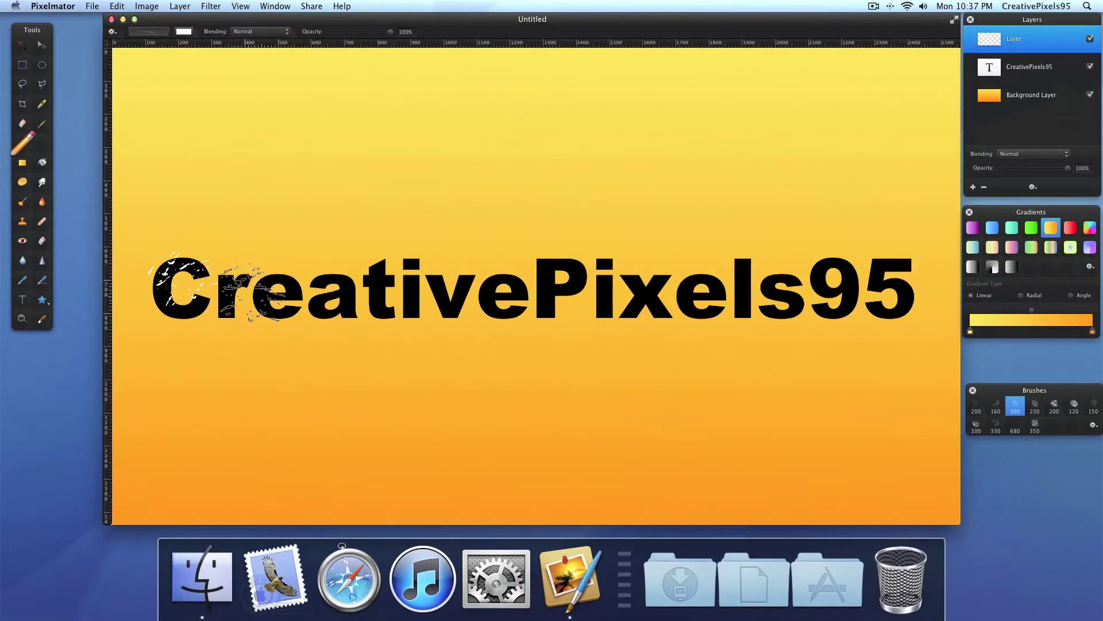
pyautogui.click(253, 290)
pyautogui.click(518, 281)
pyautogui.click(546, 267)
pyautogui.click(652, 302)
pyautogui.click(609, 270)
pyautogui.click(821, 273)
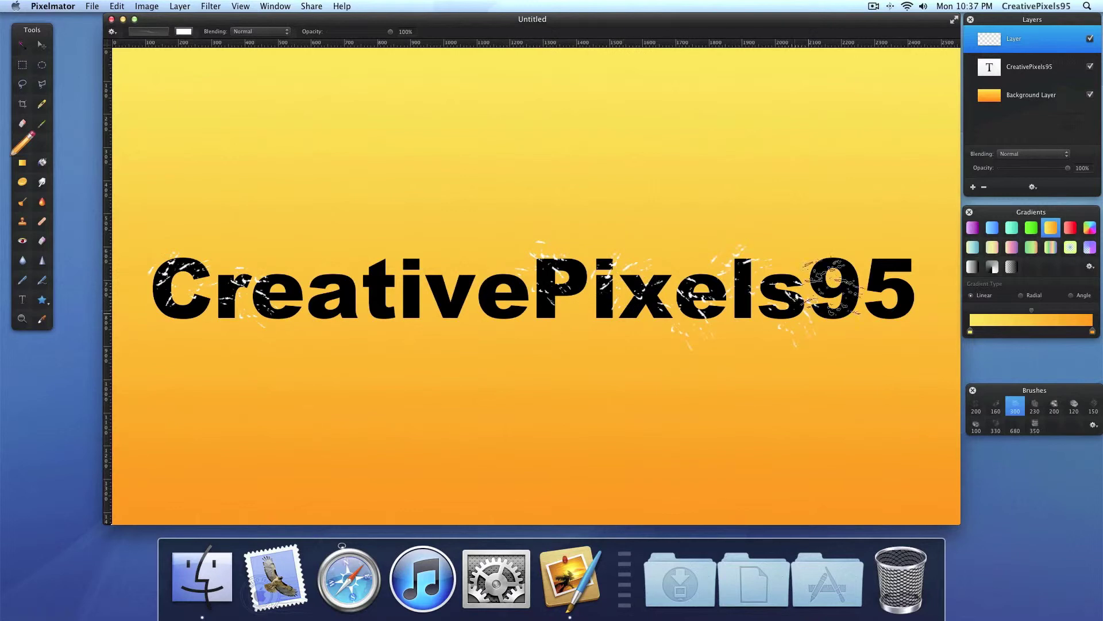
pyautogui.click(842, 296)
pyautogui.click(753, 310)
pyautogui.click(425, 299)
pyautogui.click(367, 296)
pyautogui.click(340, 267)
pyautogui.click(196, 310)
pyautogui.click(502, 285)
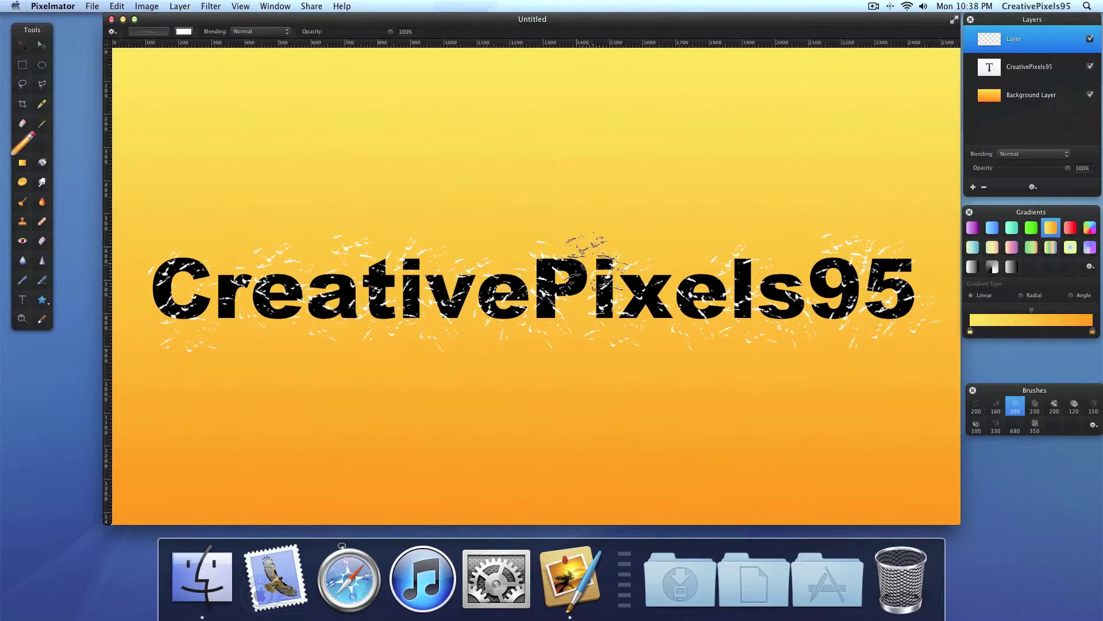
pyautogui.click(592, 252)
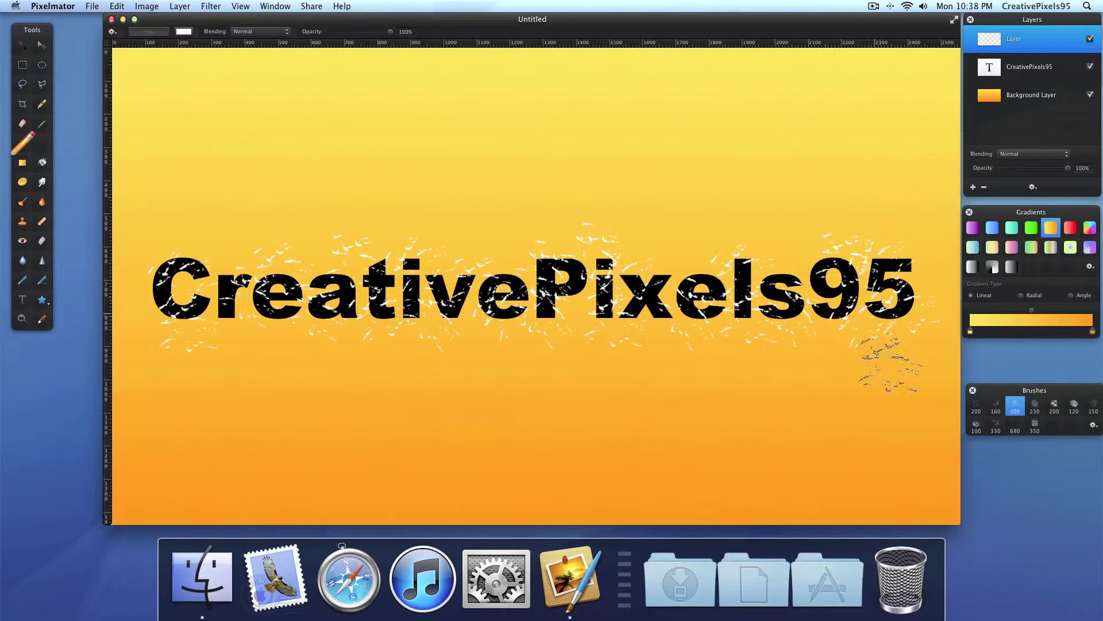
# Try other splatter brushes, settling on the 160 splatter brush
pyautogui.click(997, 408)
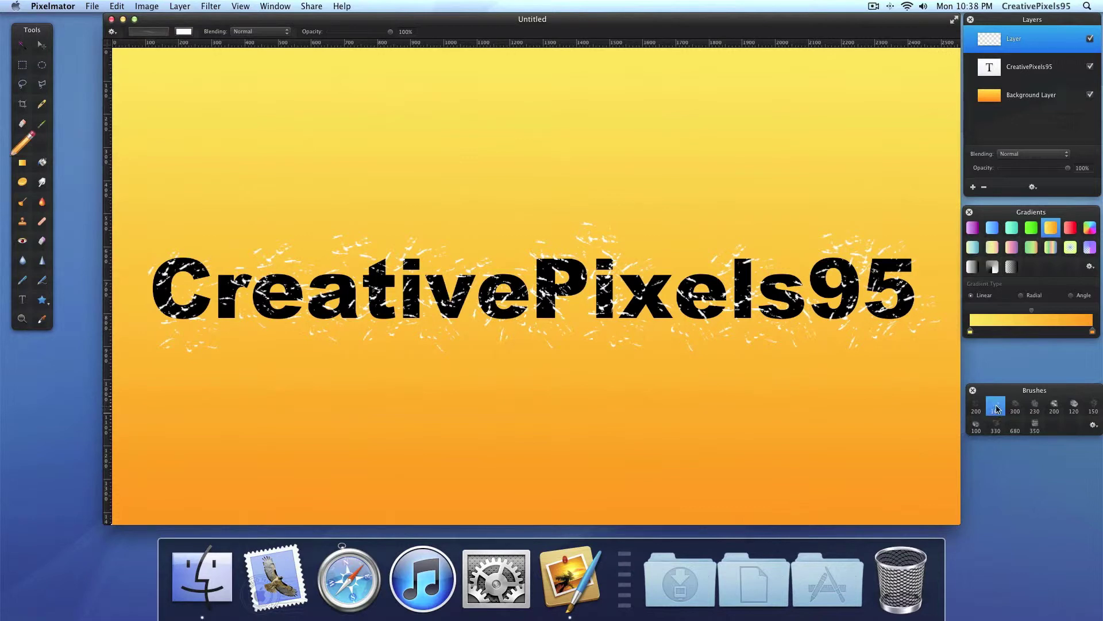
pyautogui.click(976, 405)
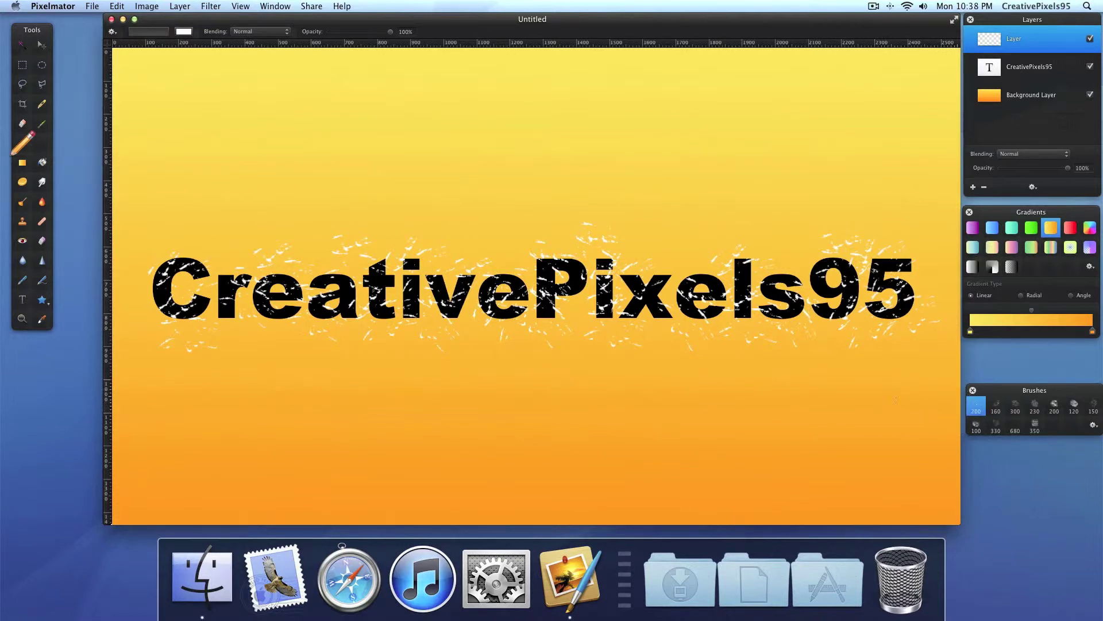
pyautogui.click(1002, 408)
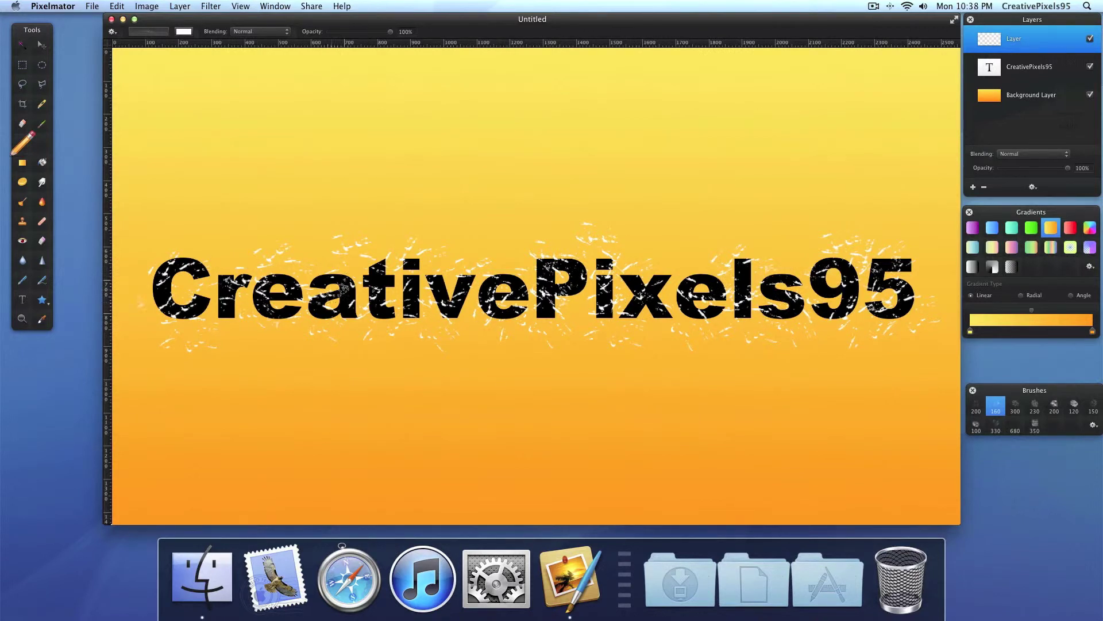
# Convert the CreativePixels95 text to pixels, delete the scratch shapes from it, and hide the scratches layer
pyautogui.click(1022, 78)
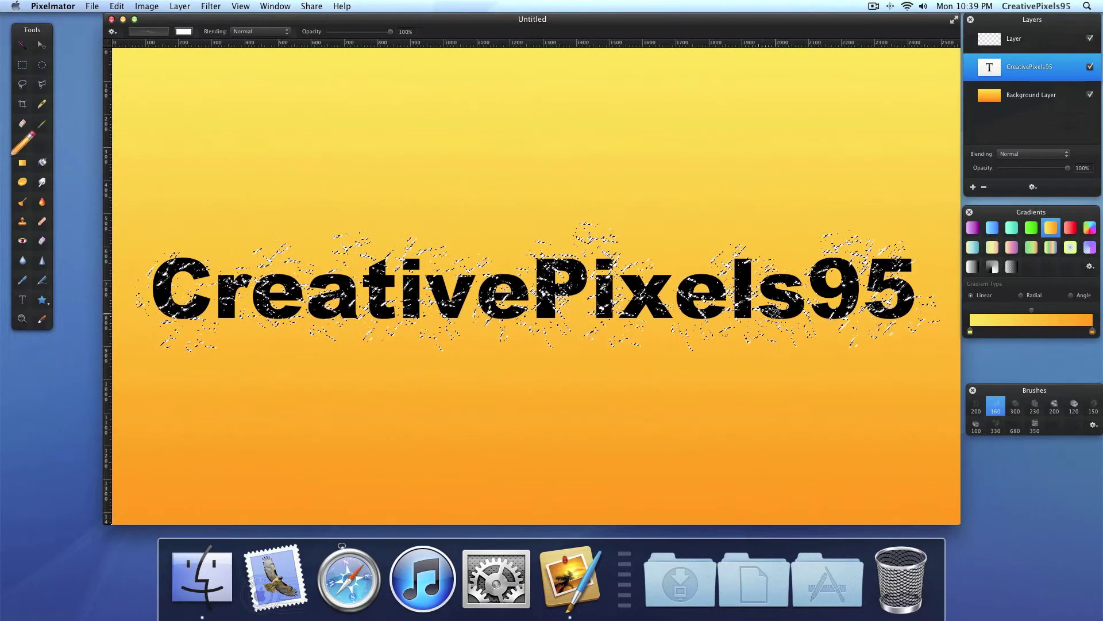
pyautogui.press('super+d')
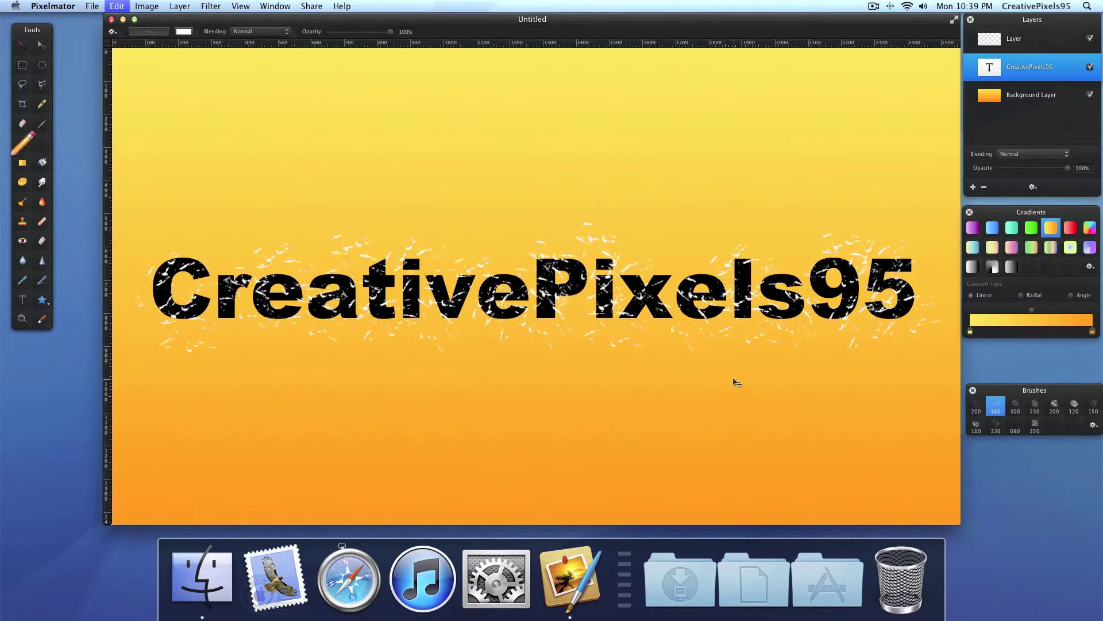
pyautogui.rightClick(1009, 75)
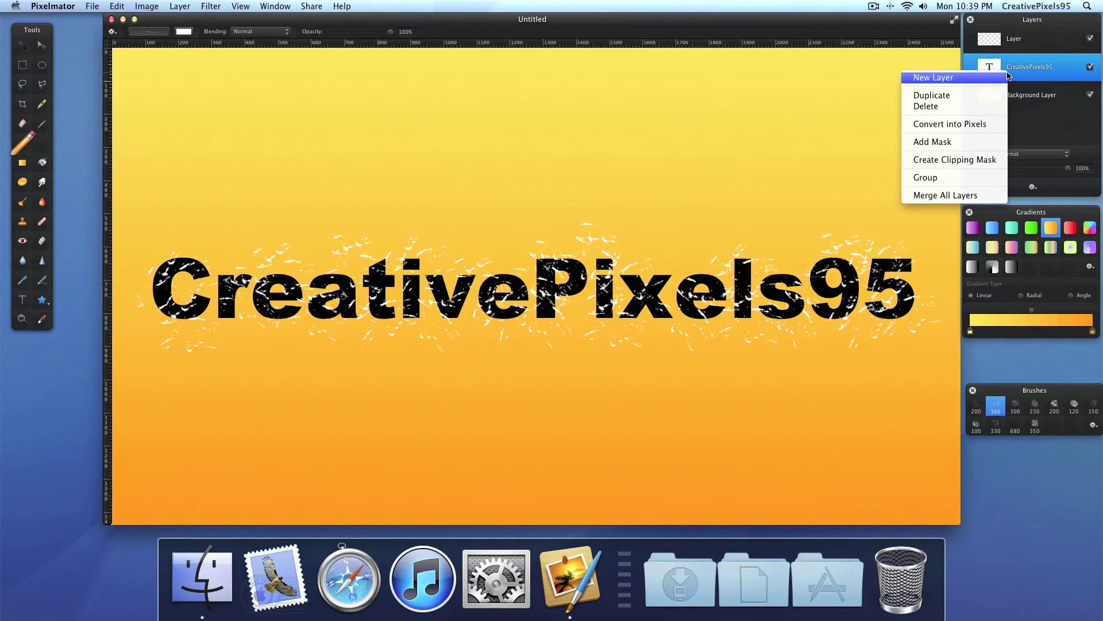
pyautogui.click(999, 124)
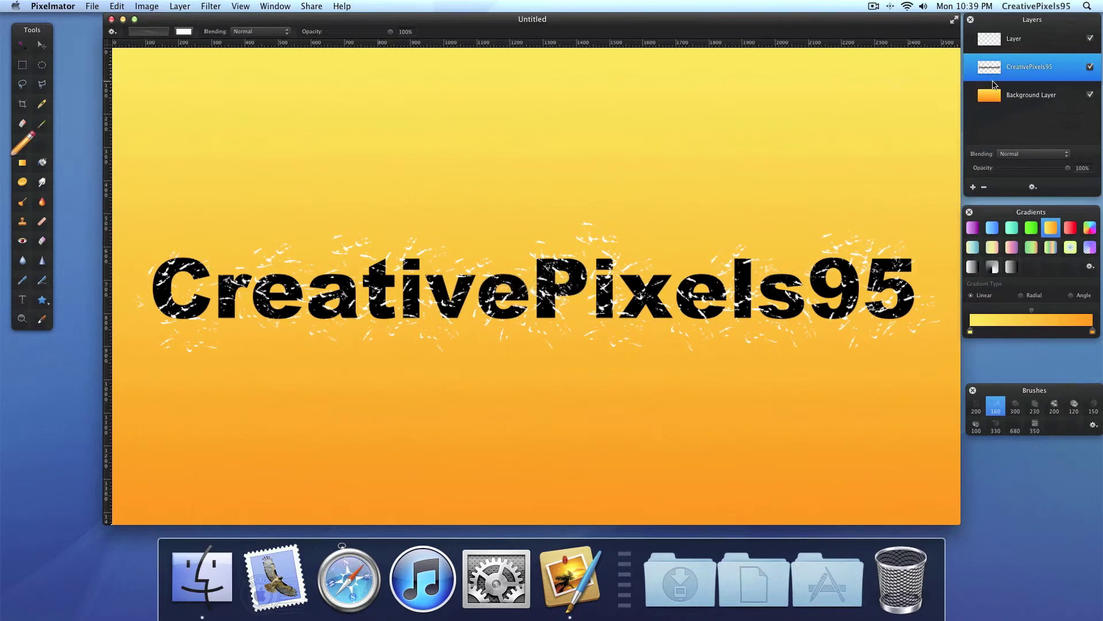
pyautogui.press('Delete')
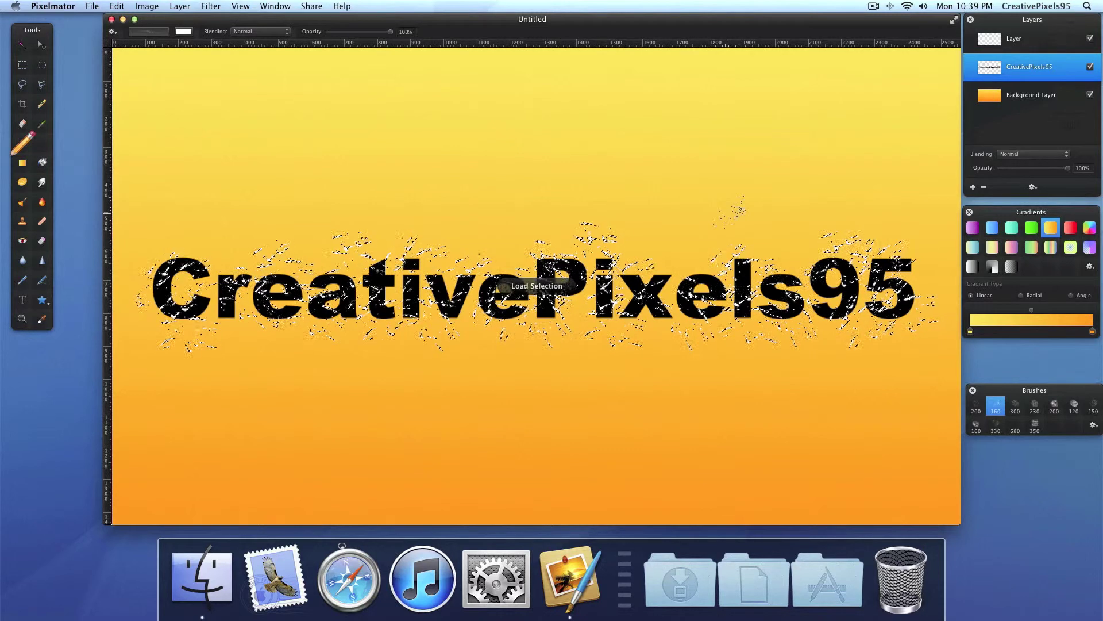
pyautogui.press('super+d')
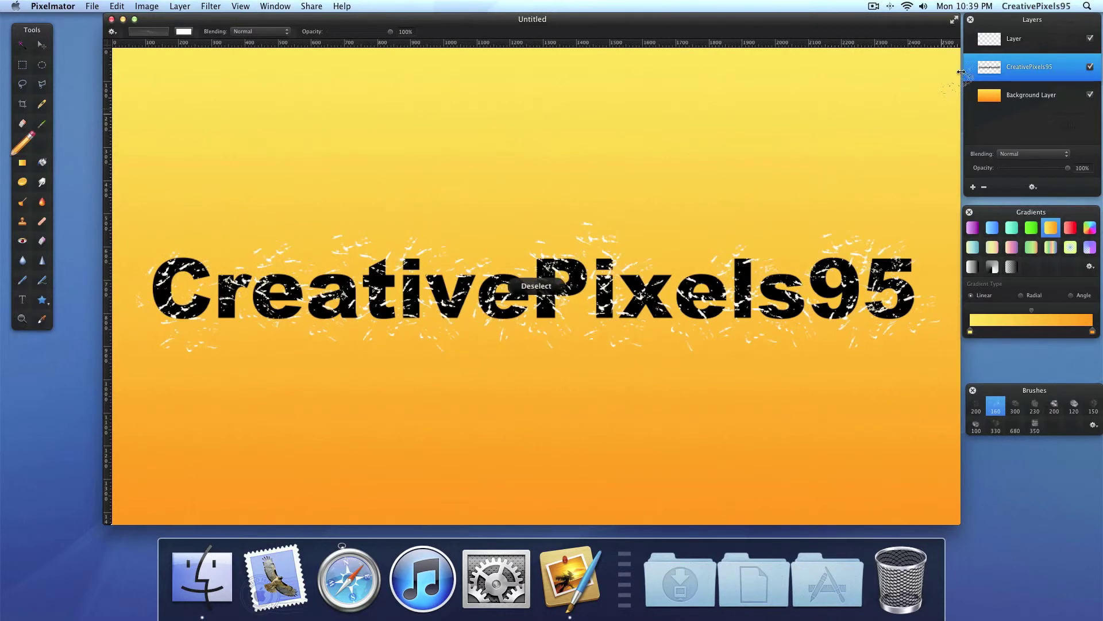
pyautogui.click(1090, 39)
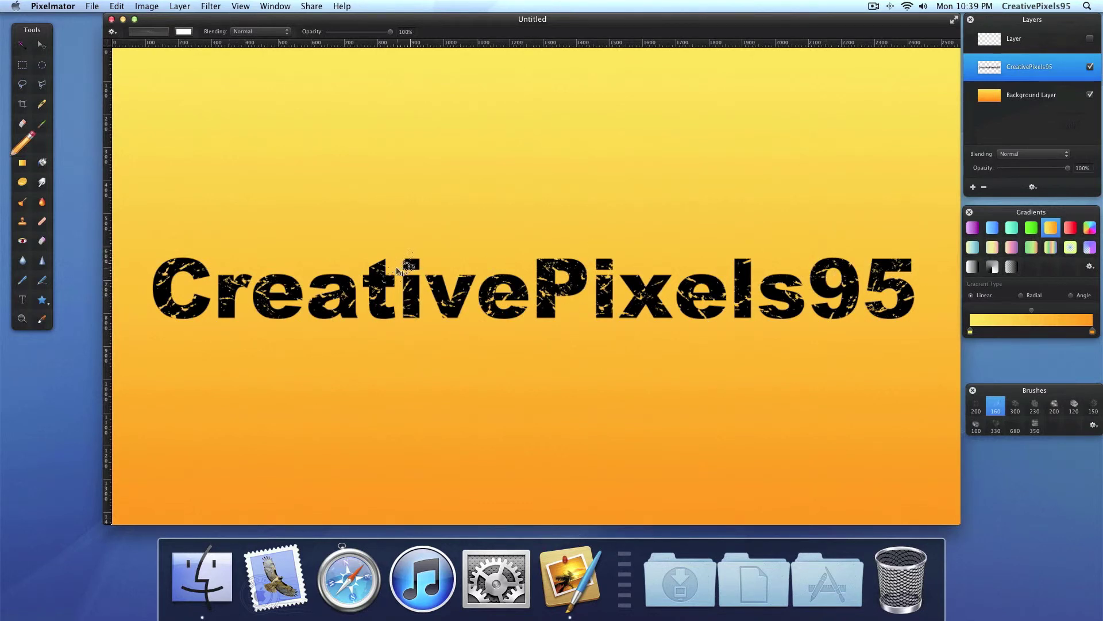
# Rotate the CreativePixels95 text to -3.83° and delete the white scratches layer
pyautogui.press('super+t')
pyautogui.moveTo(140, 230); pyautogui.dragTo(136, 256)
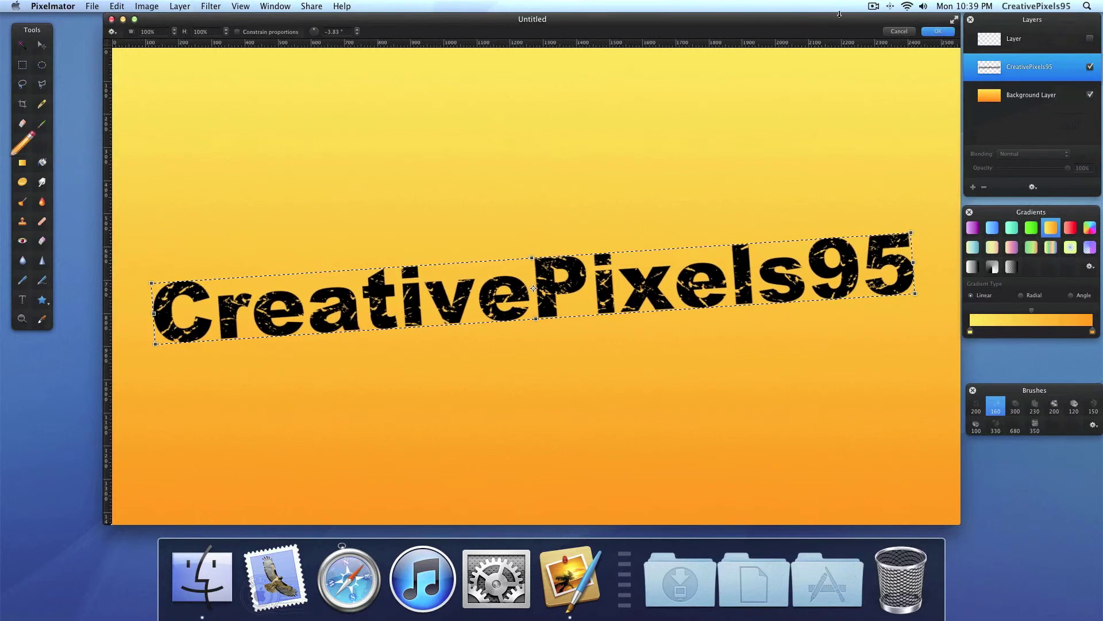
pyautogui.click(935, 33)
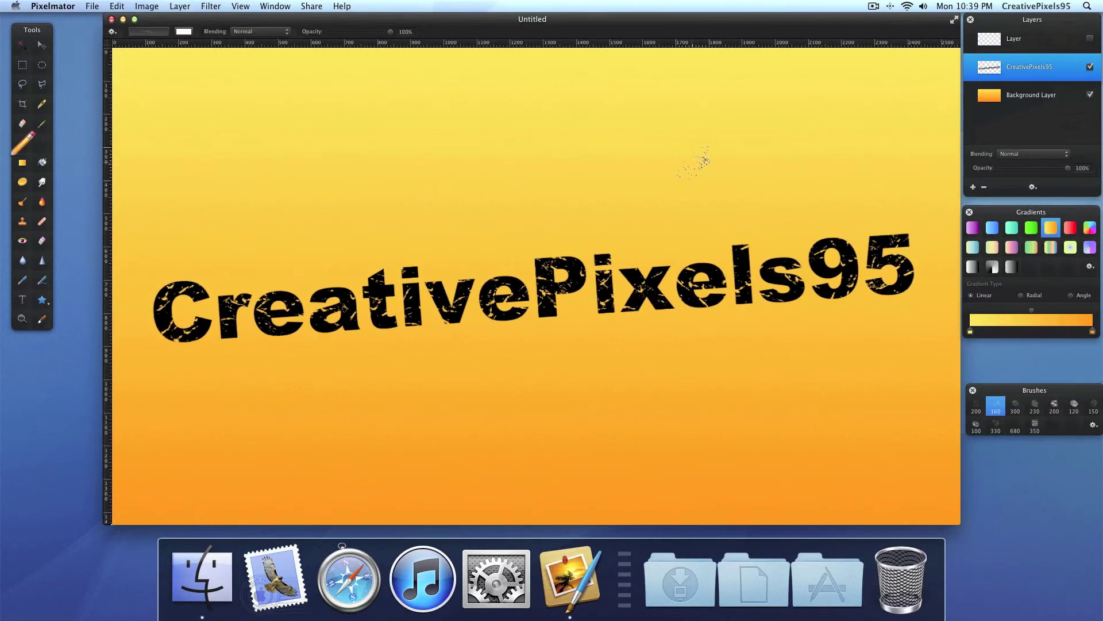
pyautogui.click(1038, 45)
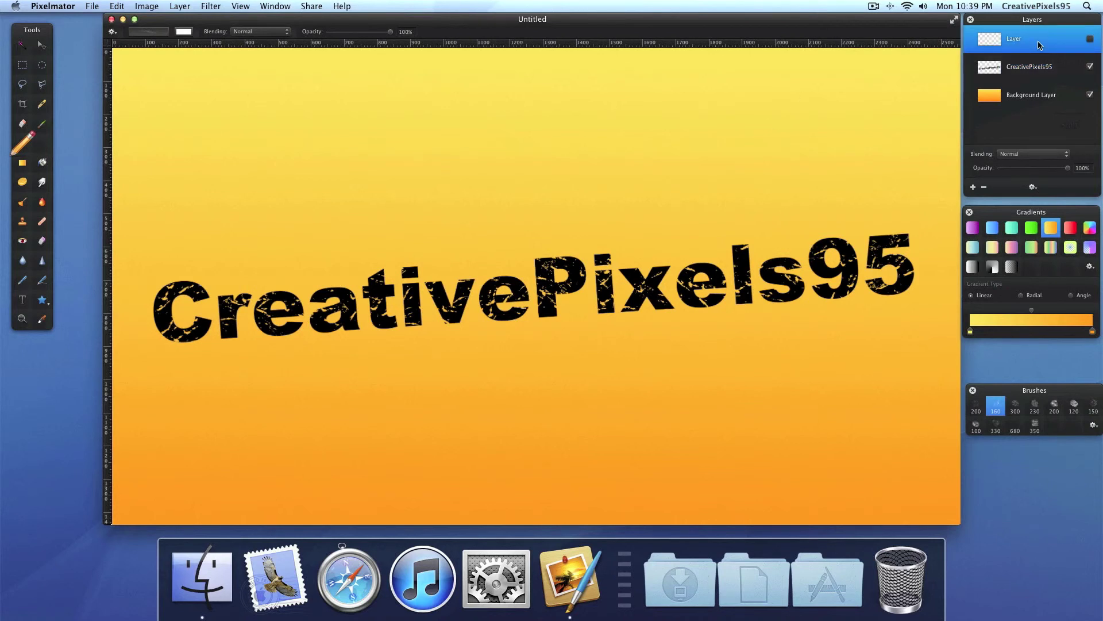
pyautogui.moveTo(1039, 45); pyautogui.dragTo(538, 287)
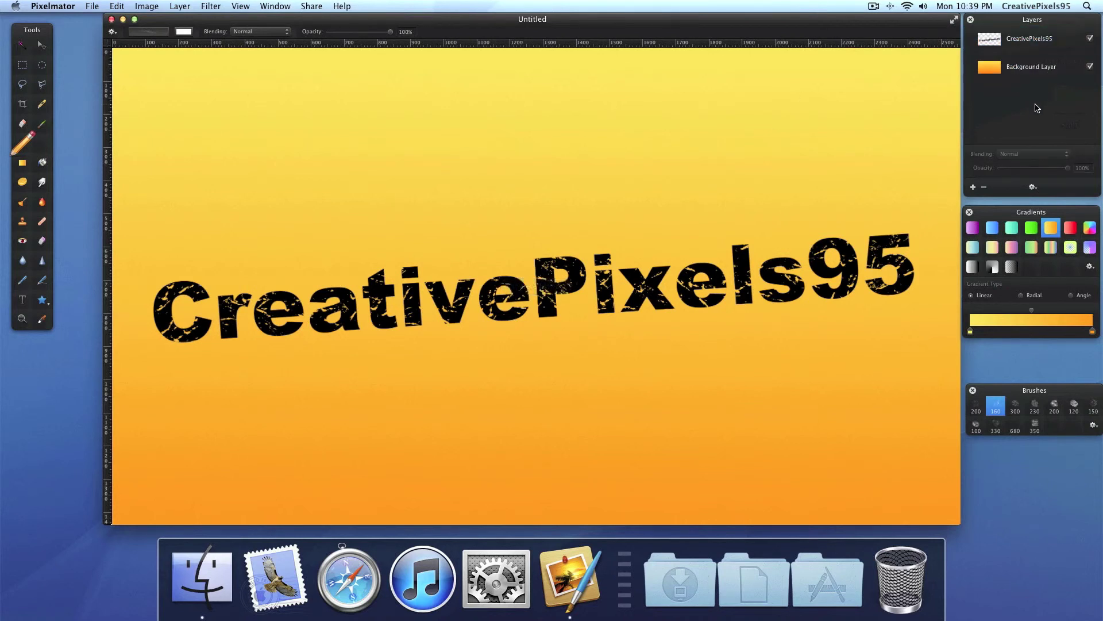